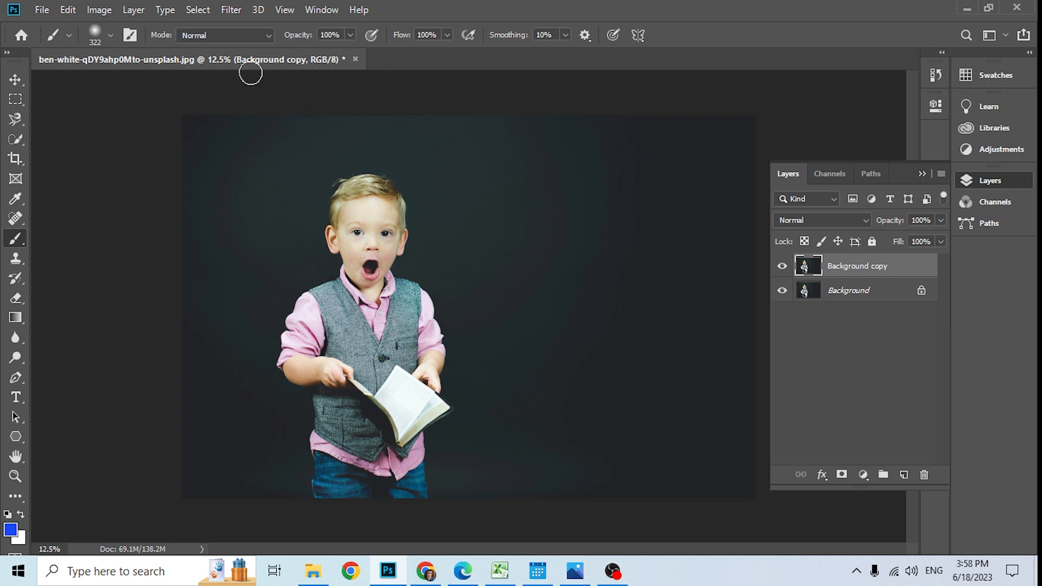
Select the boy with the Quick Selection tool and add a layer mask to the Background copy layer.
left_click(16, 140)
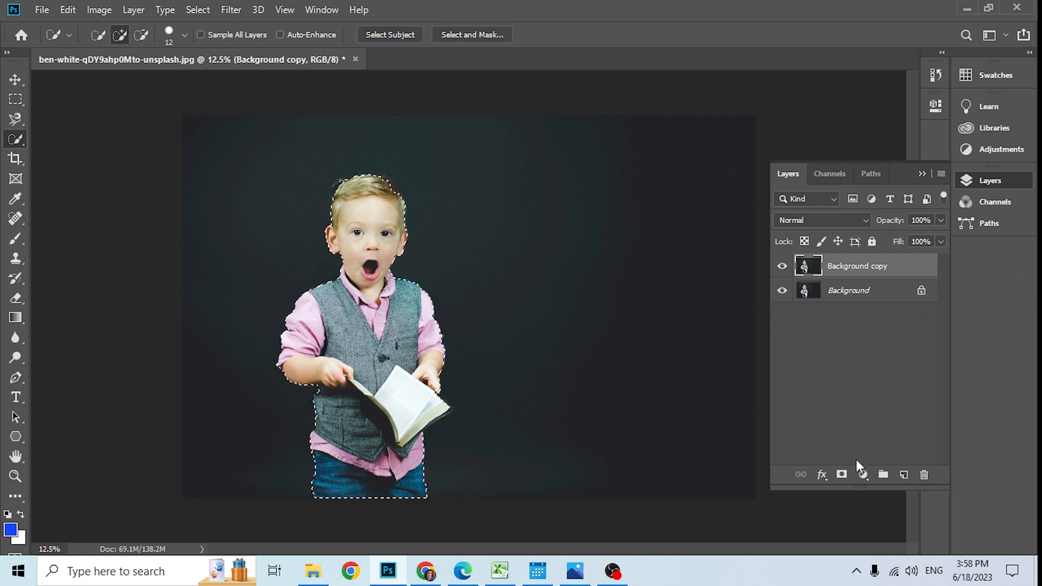
left_click(842, 475)
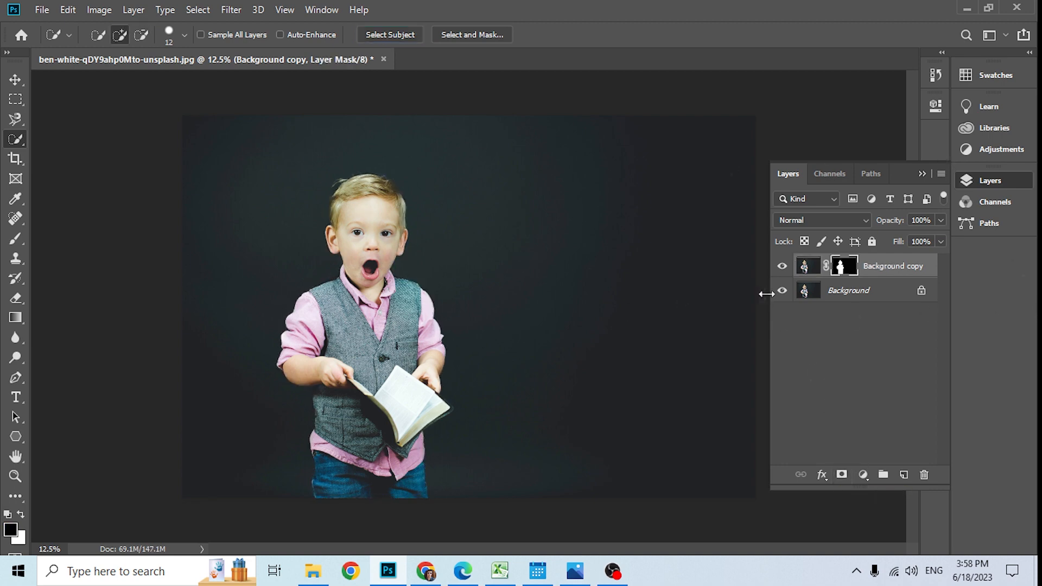
left_click(784, 292)
Add a new layer and create a three-sided polygon of 100 × 100 px beside the boy.
left_click(905, 475)
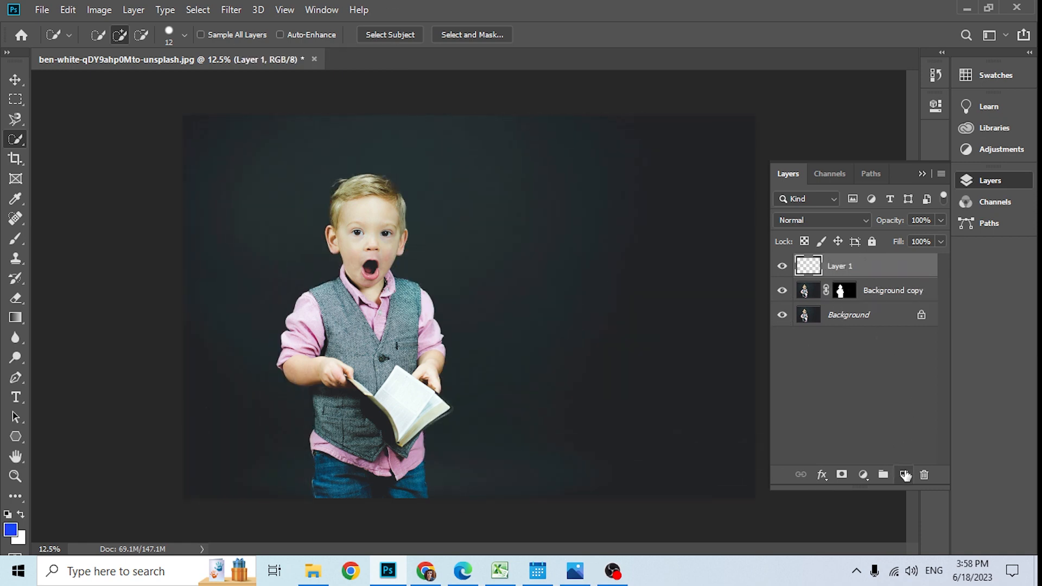
right_click(12, 439)
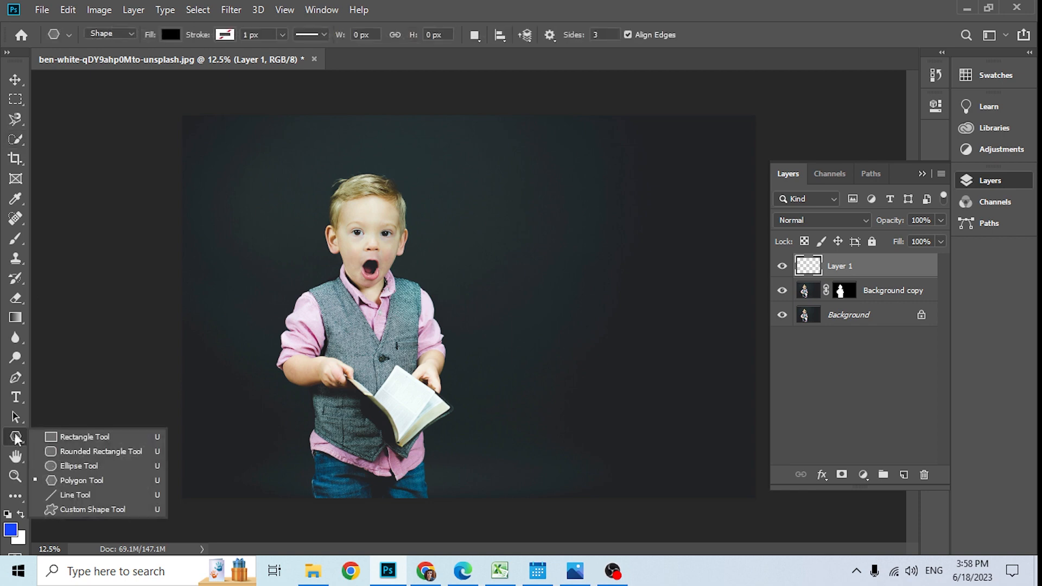
left_click(58, 475)
left_click(500, 267)
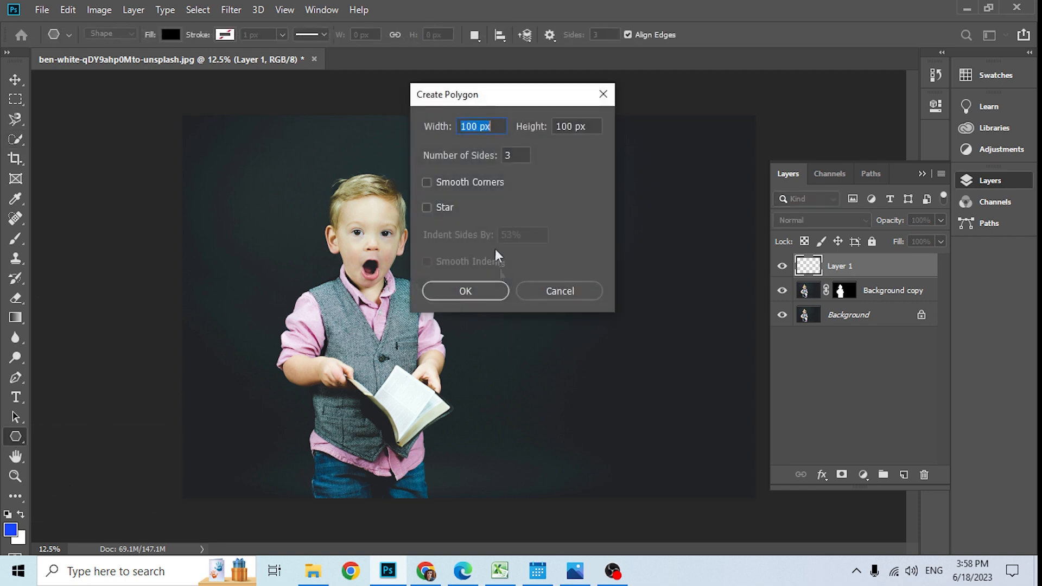
left_click(523, 162)
left_click(450, 293)
Enlarge the triangle to about 1906%, rotate it about 113° and move it over the boy with Free Transform.
key("v")
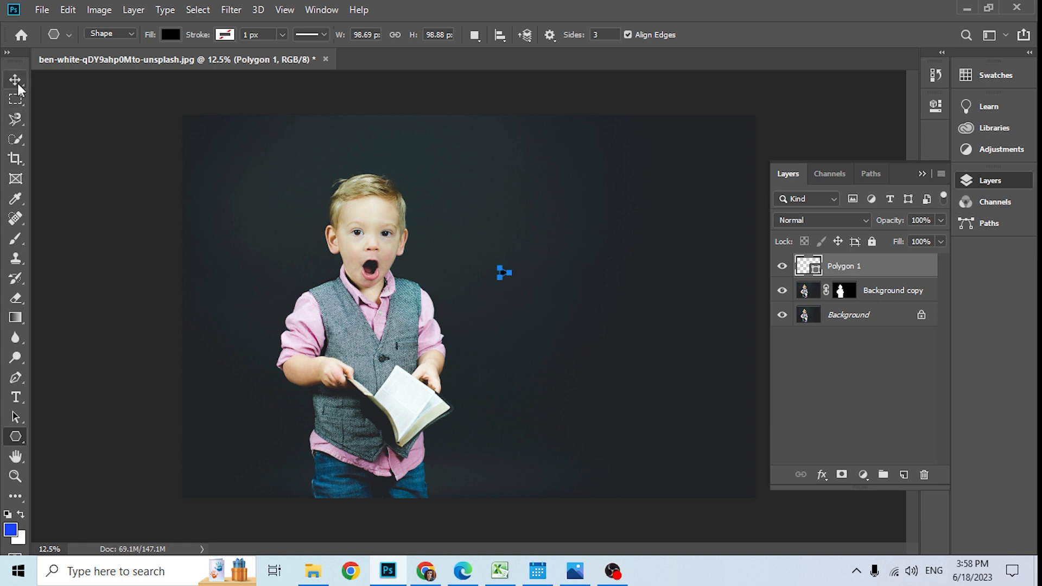
key("ctrl+t")
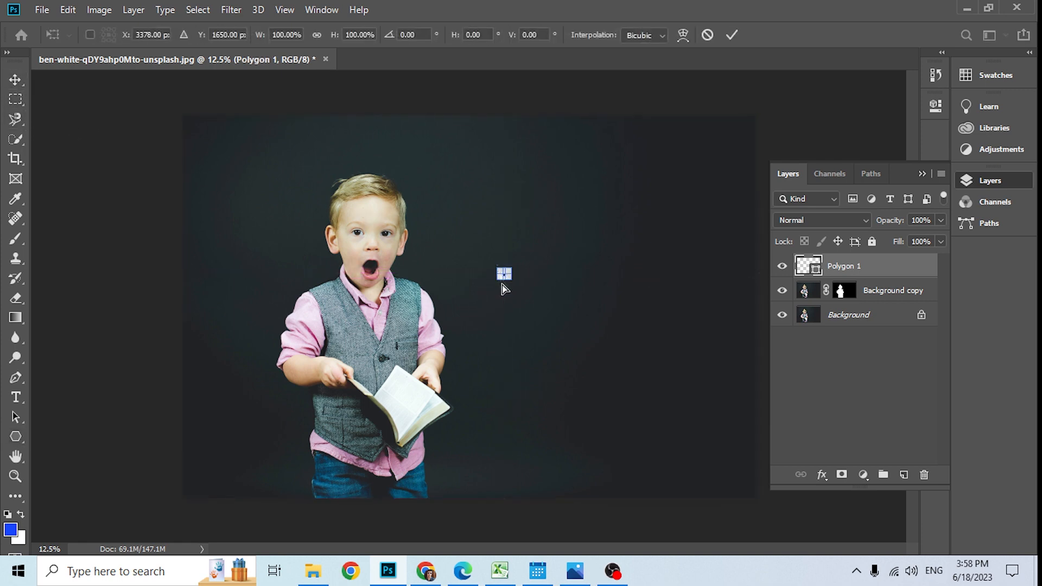
left_click_drag(509, 283, 646, 415)
left_click_drag(565, 367, 371, 308)
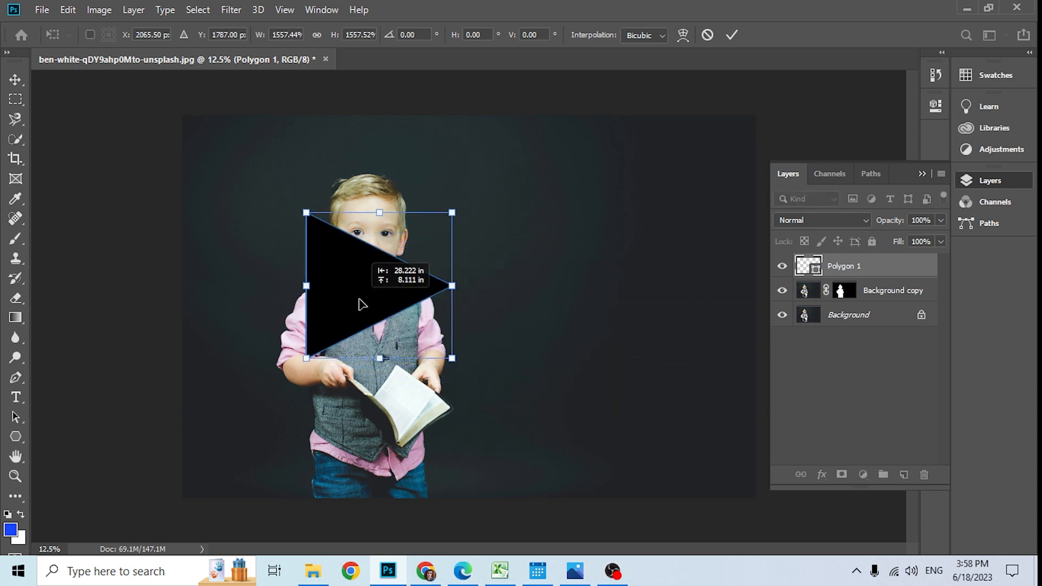
left_click_drag(455, 357, 487, 391)
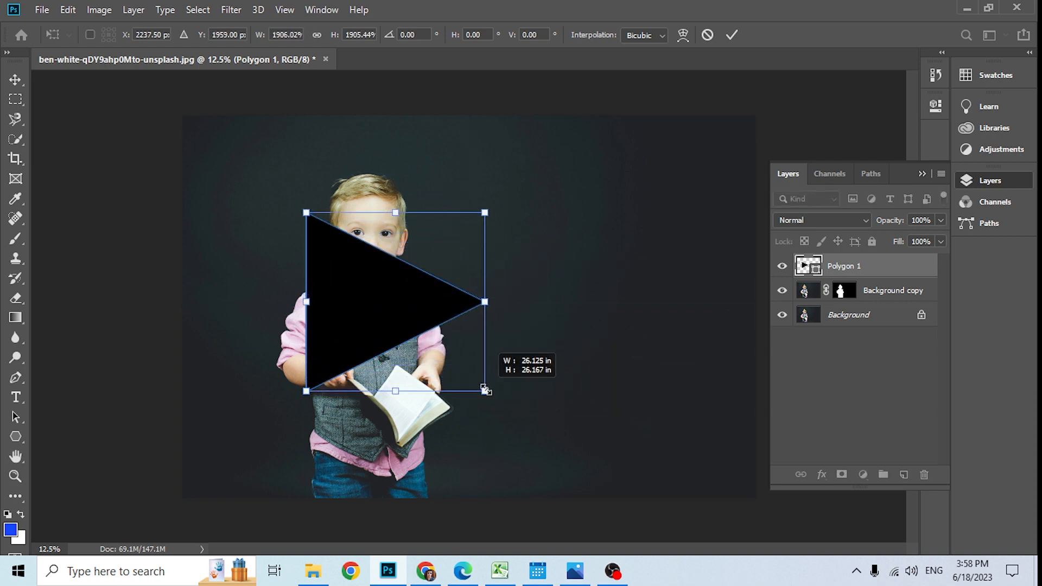
left_click_drag(493, 204, 450, 395)
left_click_drag(371, 365, 304, 384)
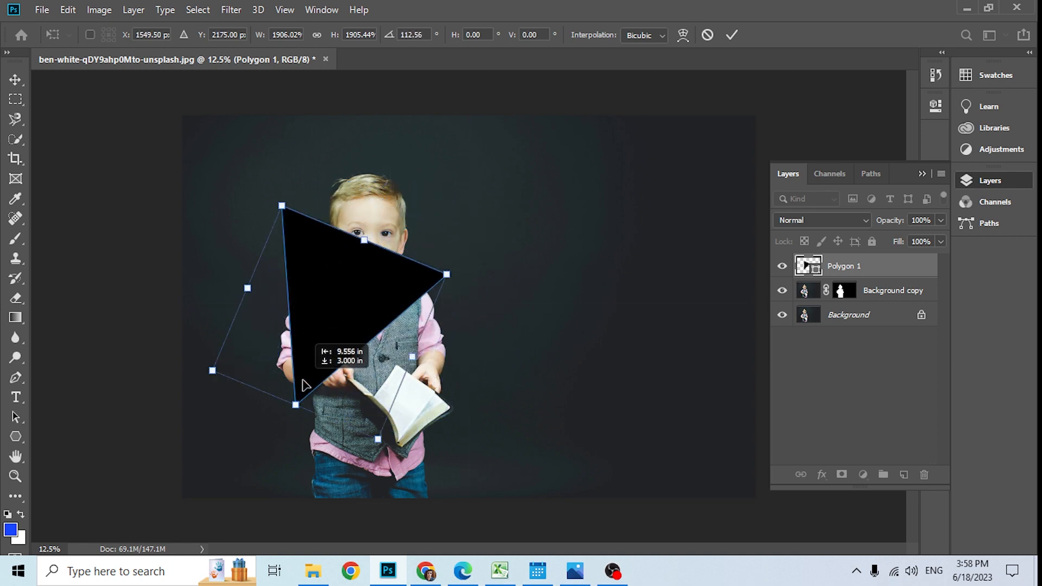
Stretch the triangle to about 1993% by 2474%, rotate it to about 121° and apply the transform over the boy's torso.
left_click_drag(413, 358, 453, 384)
left_click_drag(355, 329, 341, 331)
left_click_drag(533, 286, 465, 315)
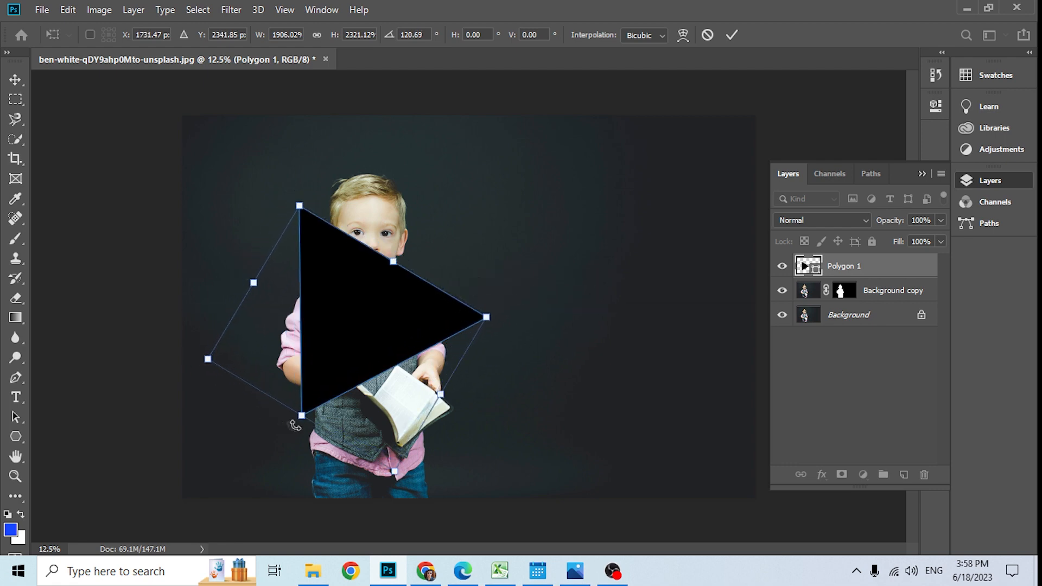
left_click_drag(301, 417, 295, 425)
mouse_move(429, 398)
left_mouse_down()
mouse_move(465, 419)
mouse_move(442, 380)
mouse_move(437, 391)
left_mouse_up()
mouse_move(396, 261)
left_mouse_down()
mouse_move(402, 253)
mouse_move(390, 263)
left_mouse_up()
left_click_drag(251, 288, 233, 279)
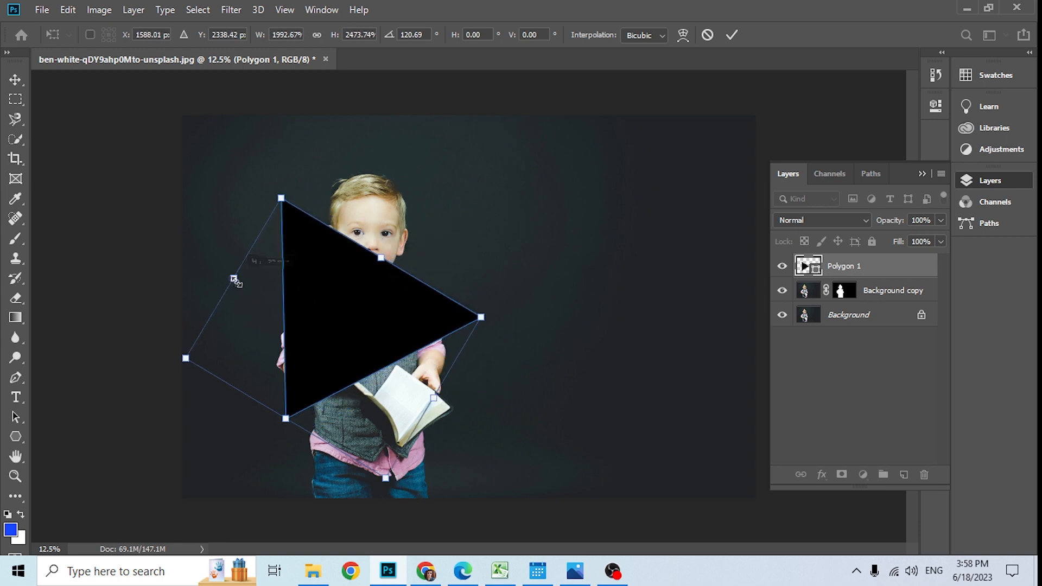
left_click_drag(335, 316, 357, 329)
key("Return")
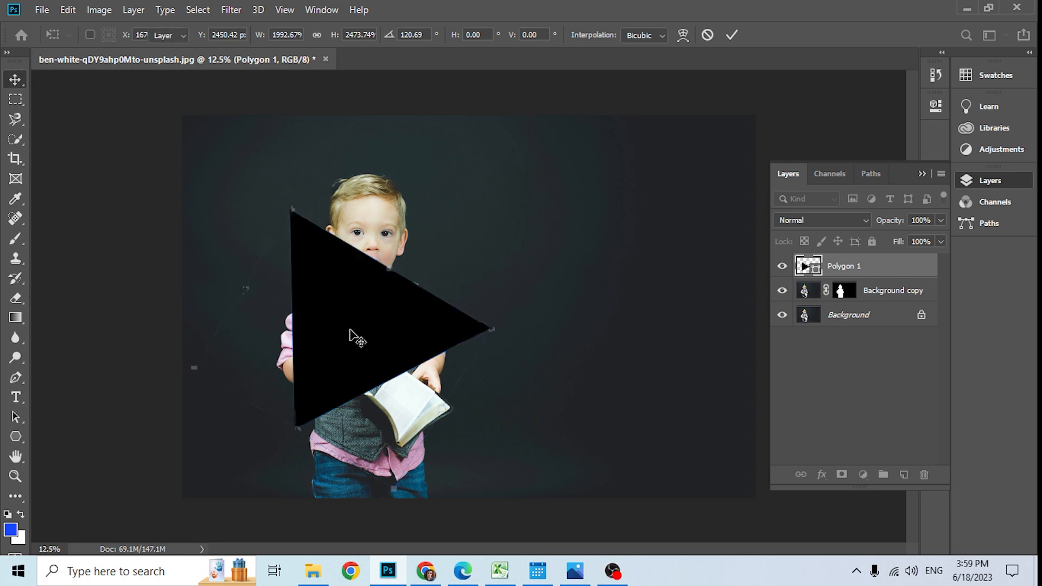
Remove the triangle's fill and give the shape a white outline.
left_click(15, 435)
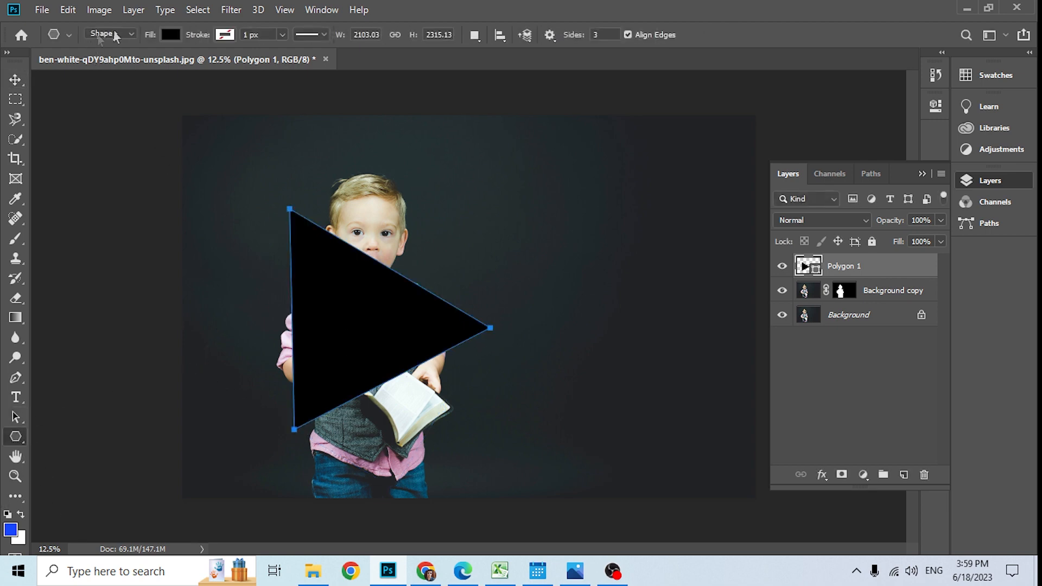
left_click(170, 34)
left_click(106, 70)
left_click(230, 32)
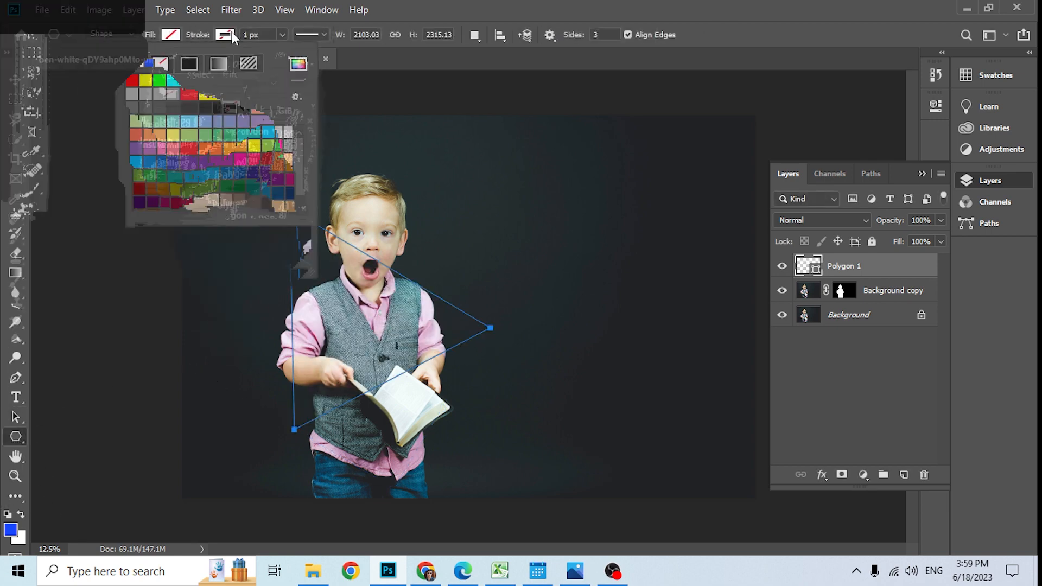
left_click(160, 114)
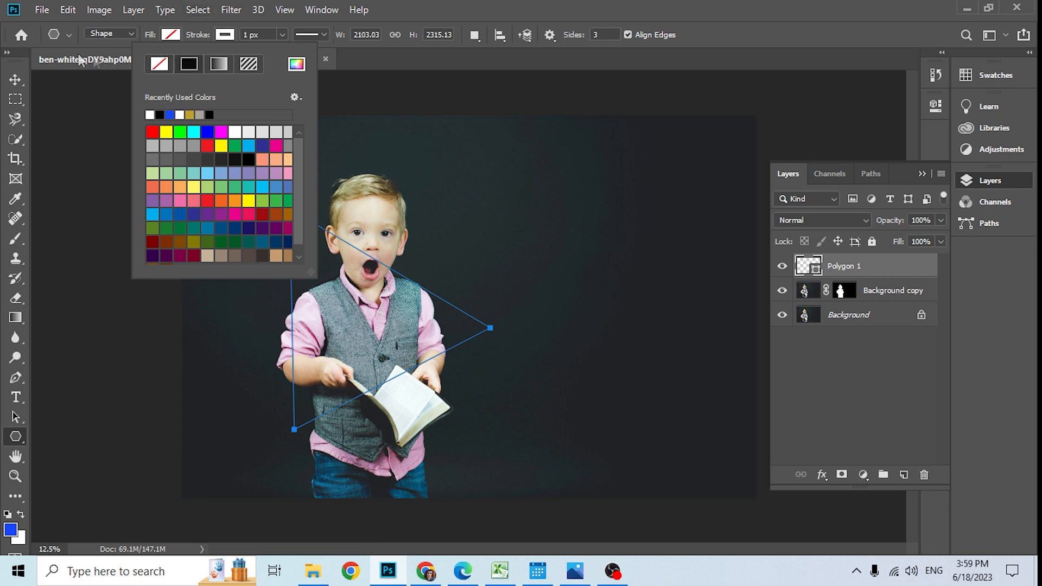
left_click(15, 79)
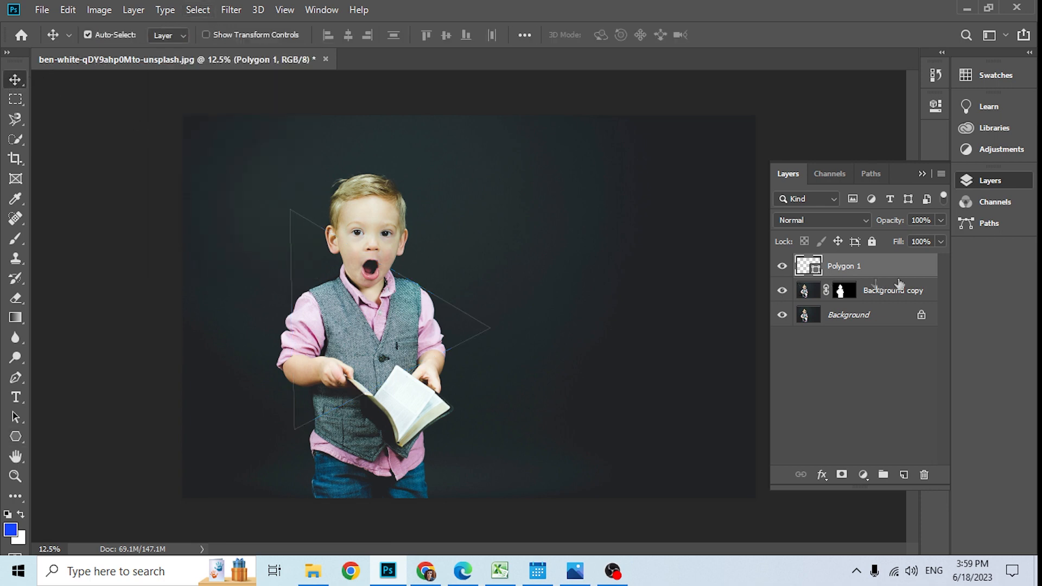
Add a white Stroke layer style to the triangle, with size 21 px and position Outside.
right_click(857, 265)
left_click(675, 25)
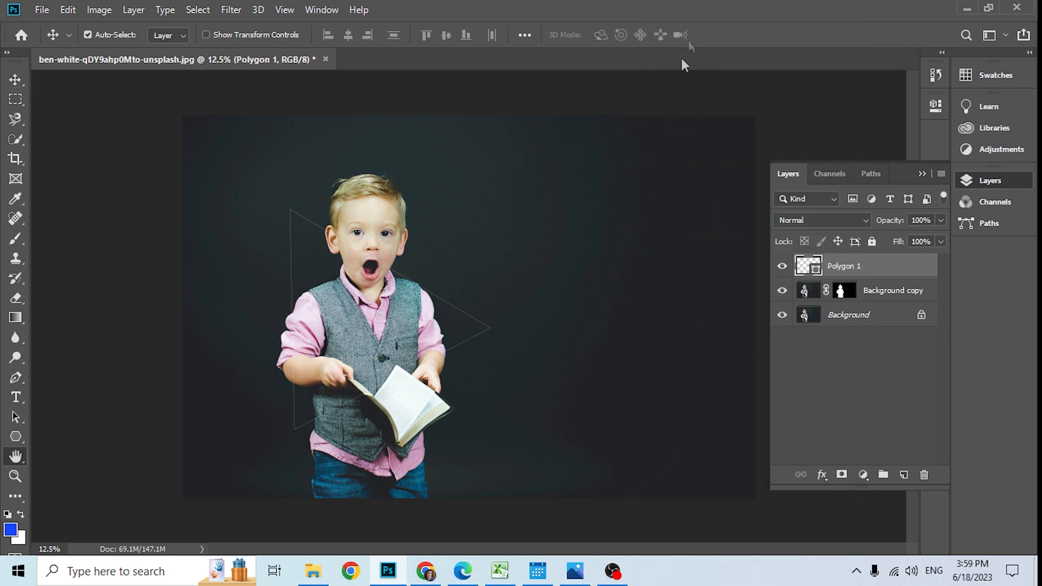
left_click(467, 312)
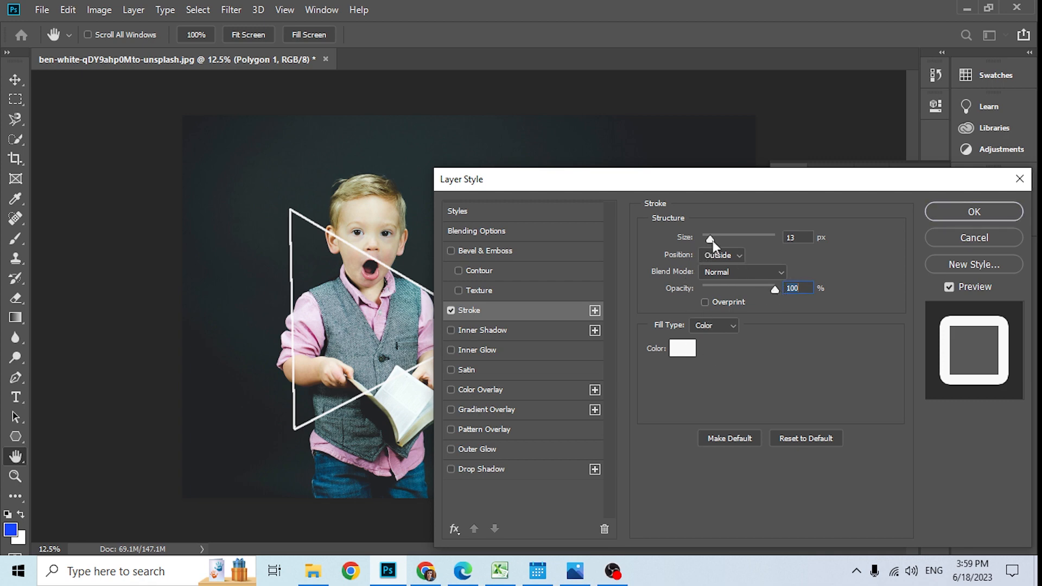
left_click_drag(711, 239, 716, 242)
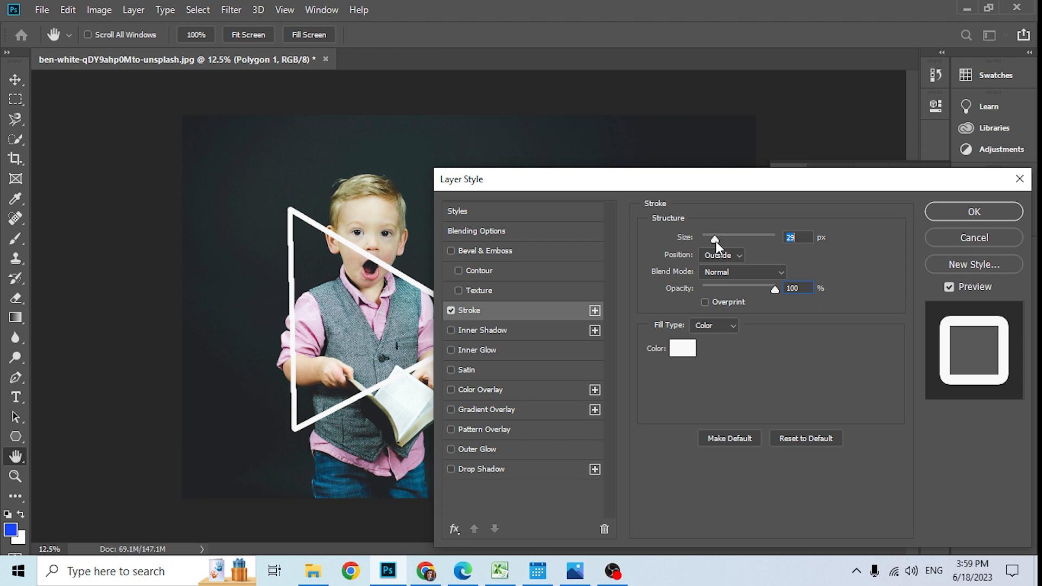
left_click_drag(716, 243, 715, 241)
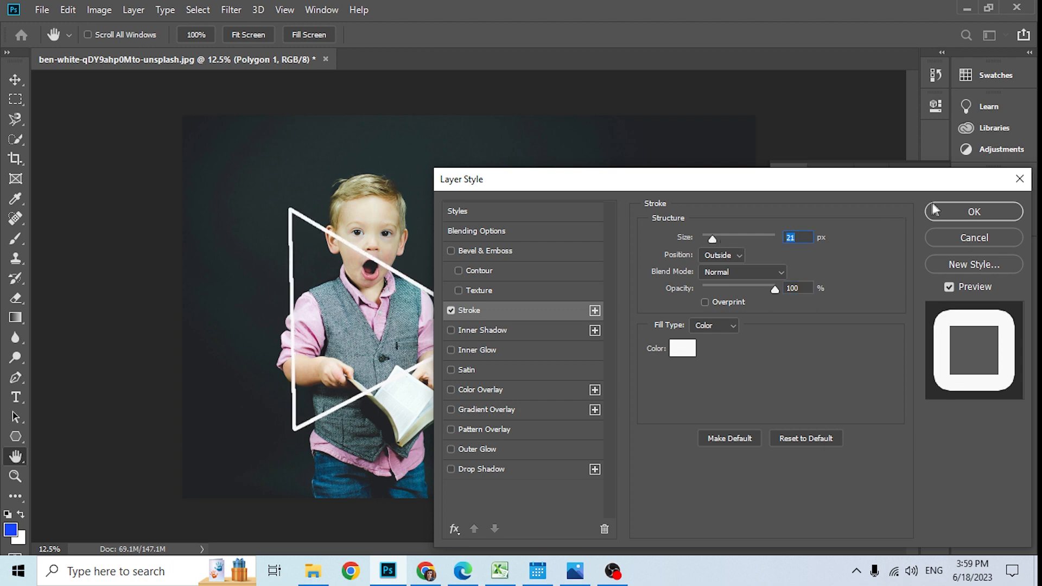
left_click(947, 210)
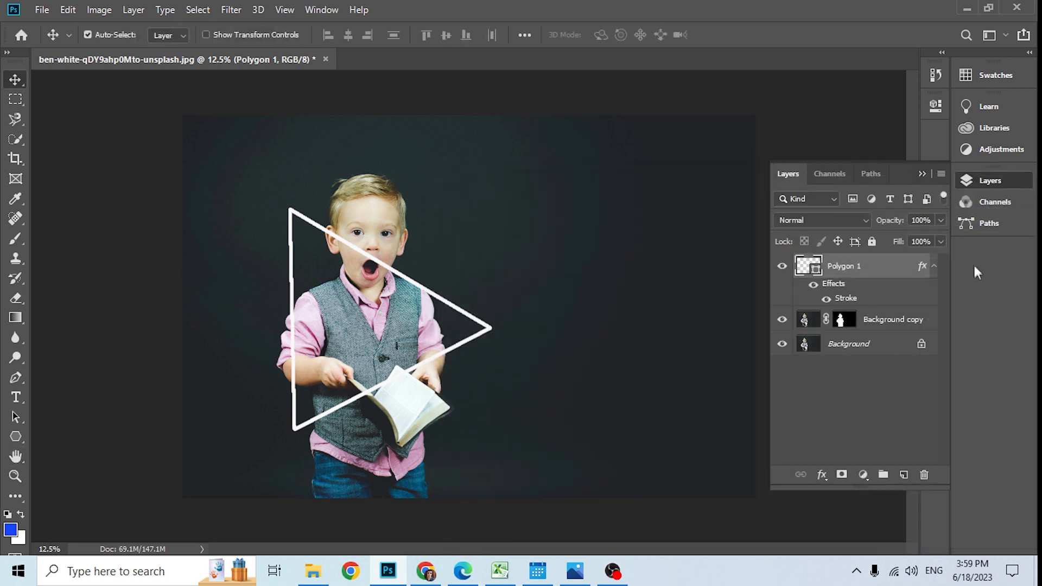
Enable an Outer Glow effect on the triangle with the red colour ff0000.
double_click(839, 287)
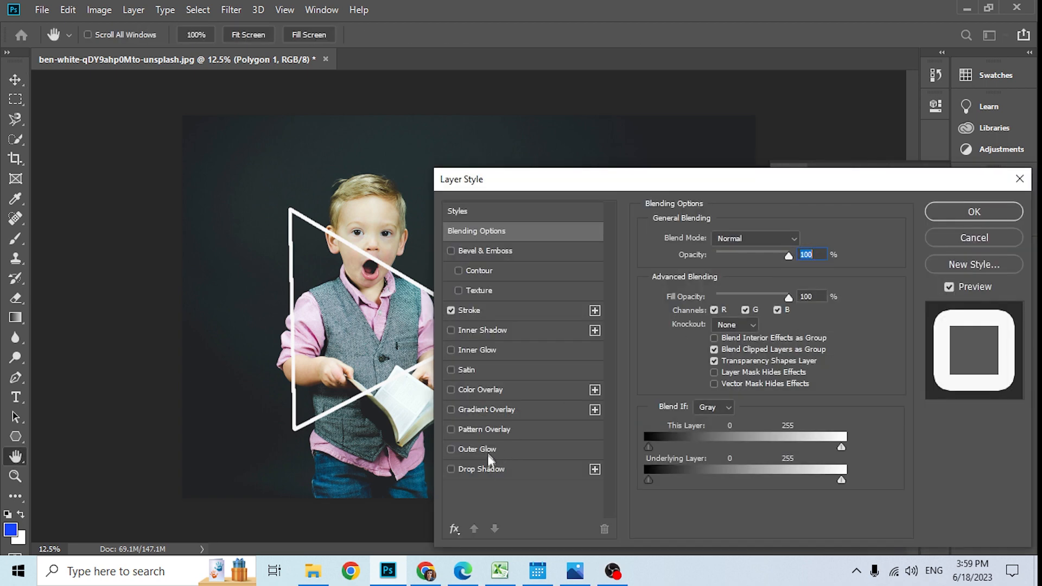
left_click(488, 450)
left_click(683, 295)
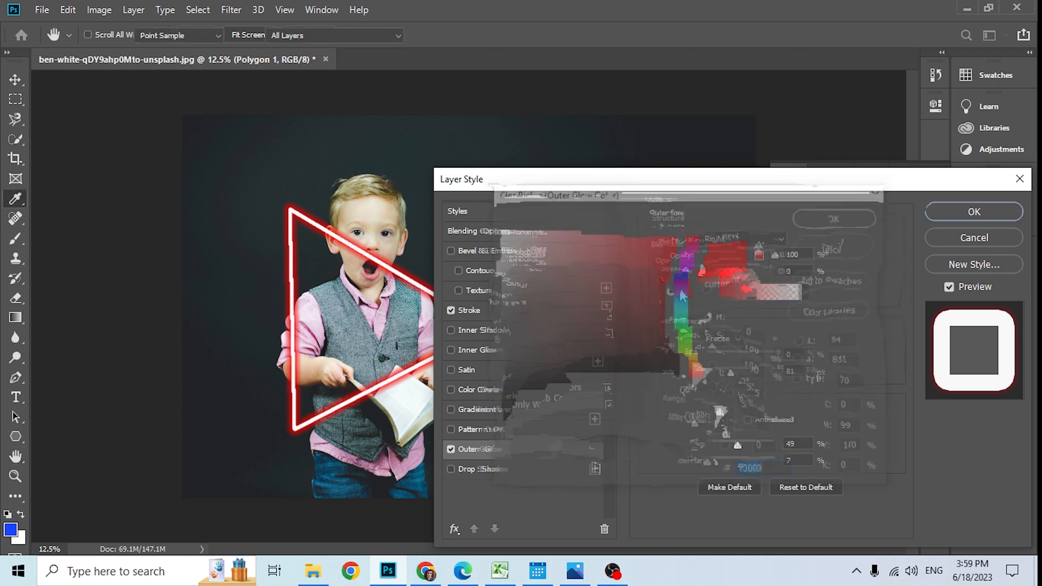
left_click(677, 253)
left_click(682, 239)
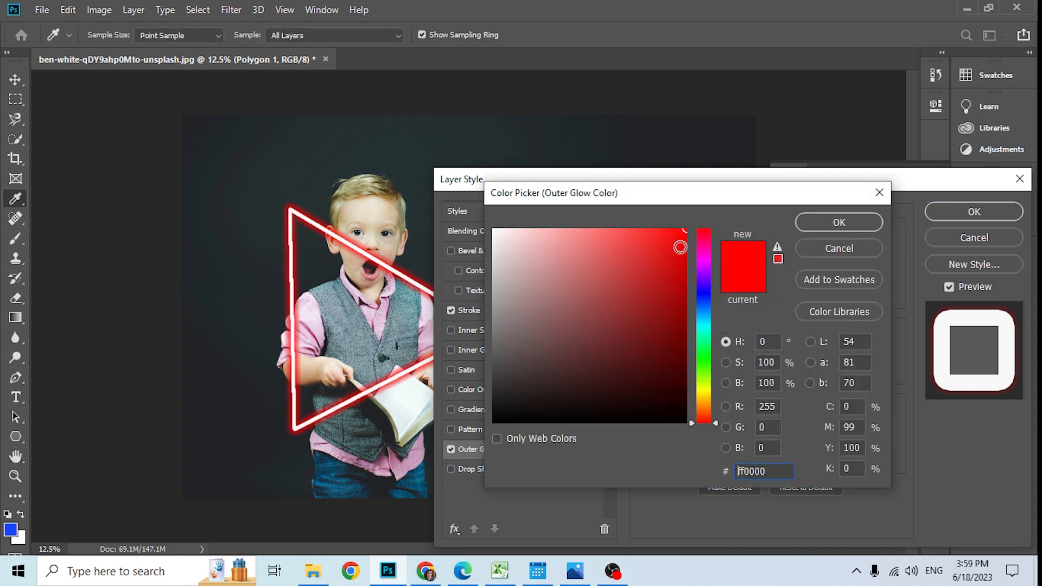
left_click(812, 226)
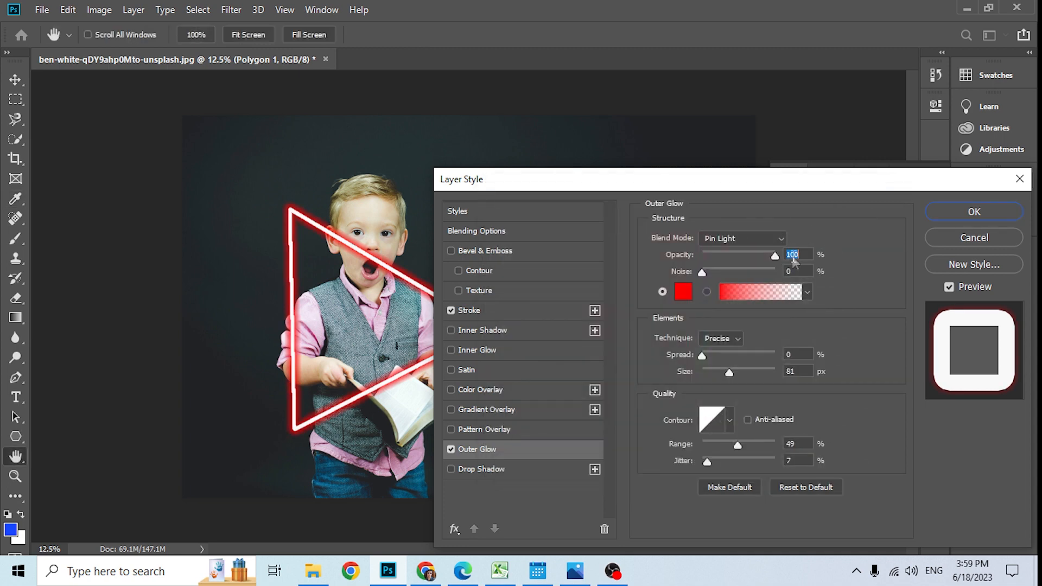
Set the Outer Glow to Pin Light blending with 16% spread and 79 px size, and apply the layer style.
left_click(780, 240)
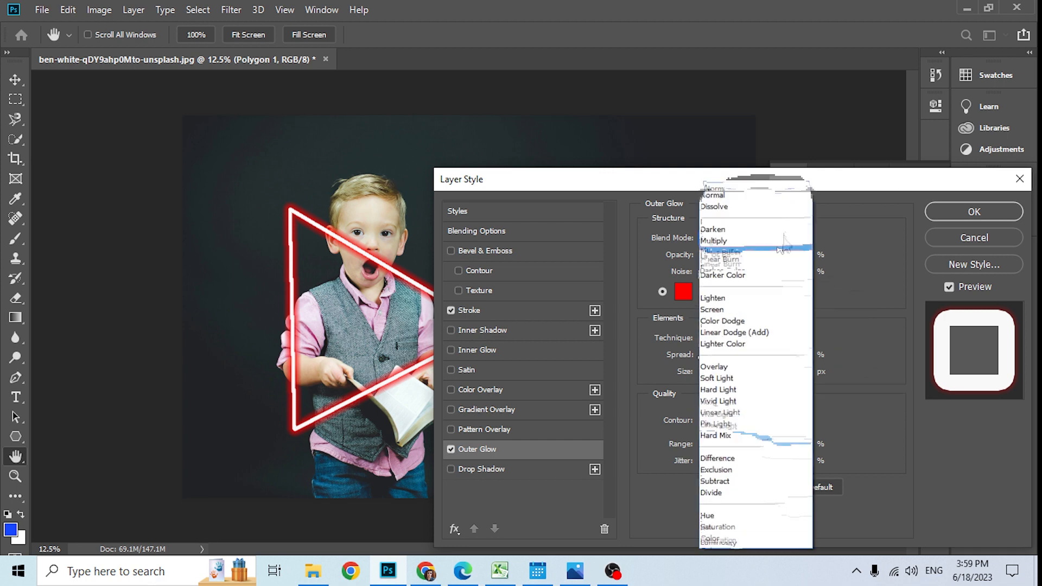
left_click(726, 417)
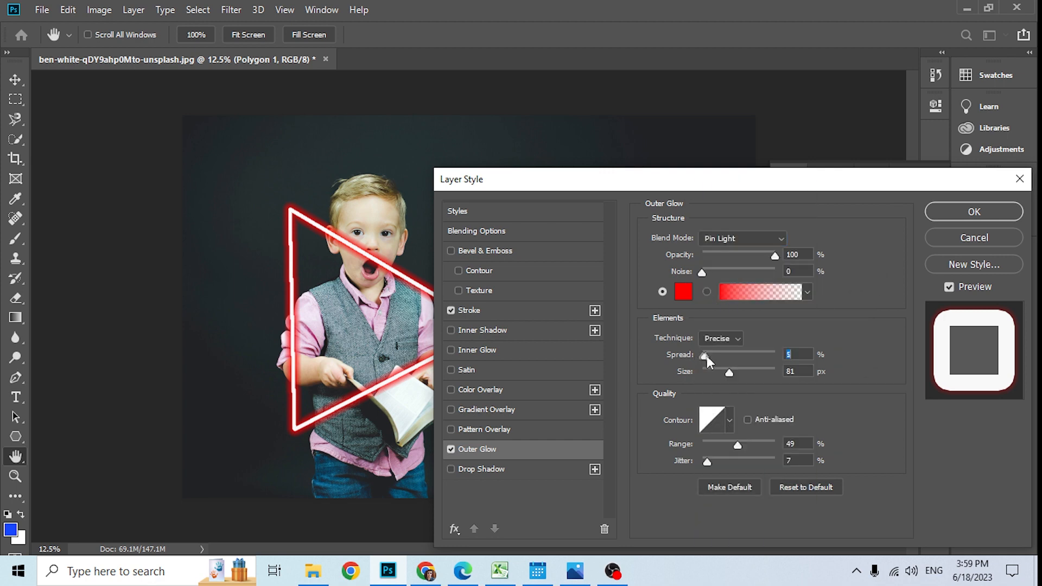
left_click_drag(706, 356, 729, 372)
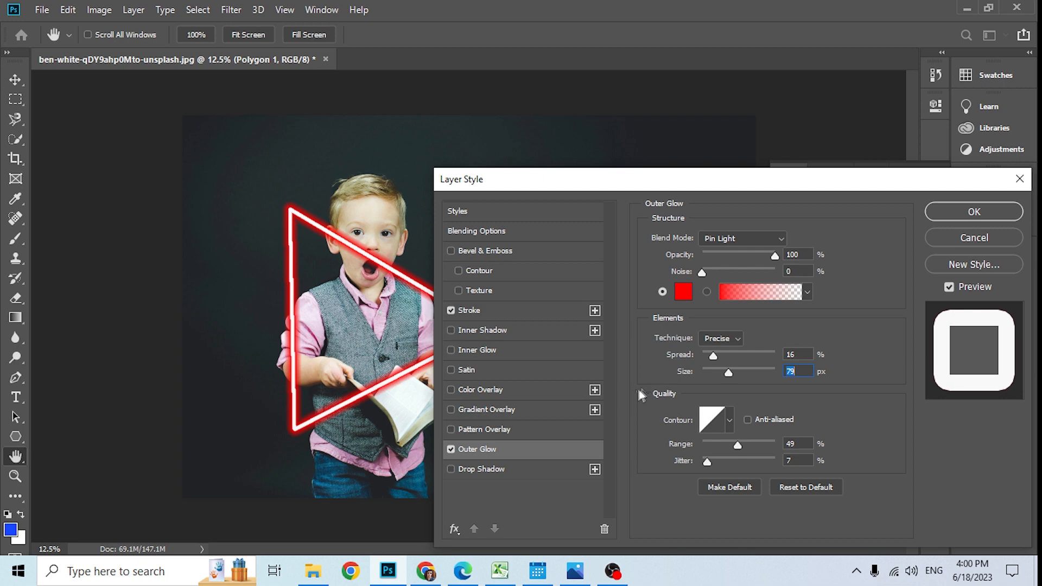
left_click(972, 215)
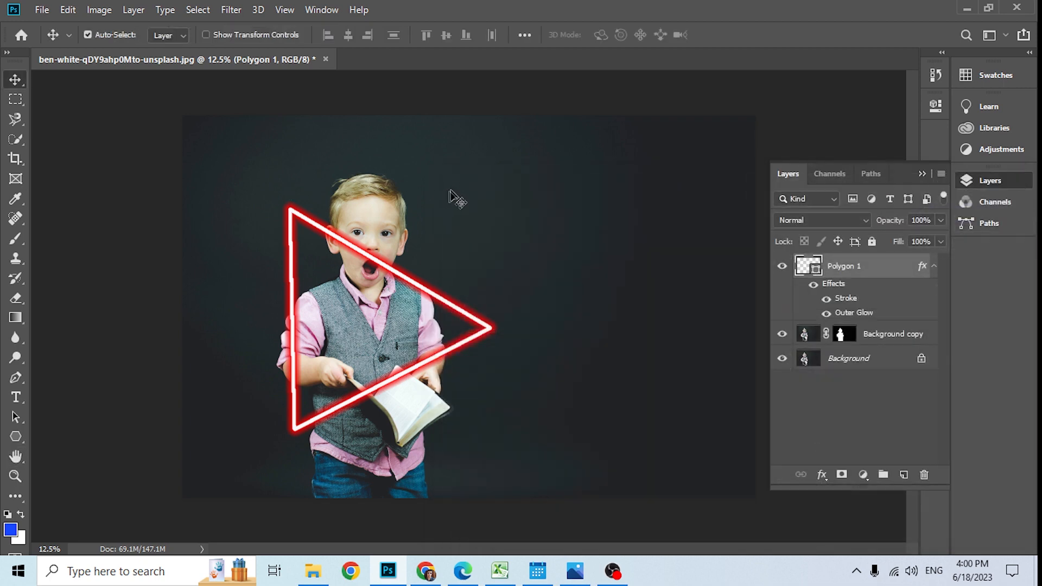
Add a new layer above the triangle and choose the soft round 30 px tip for the Brush tool.
left_click(904, 475)
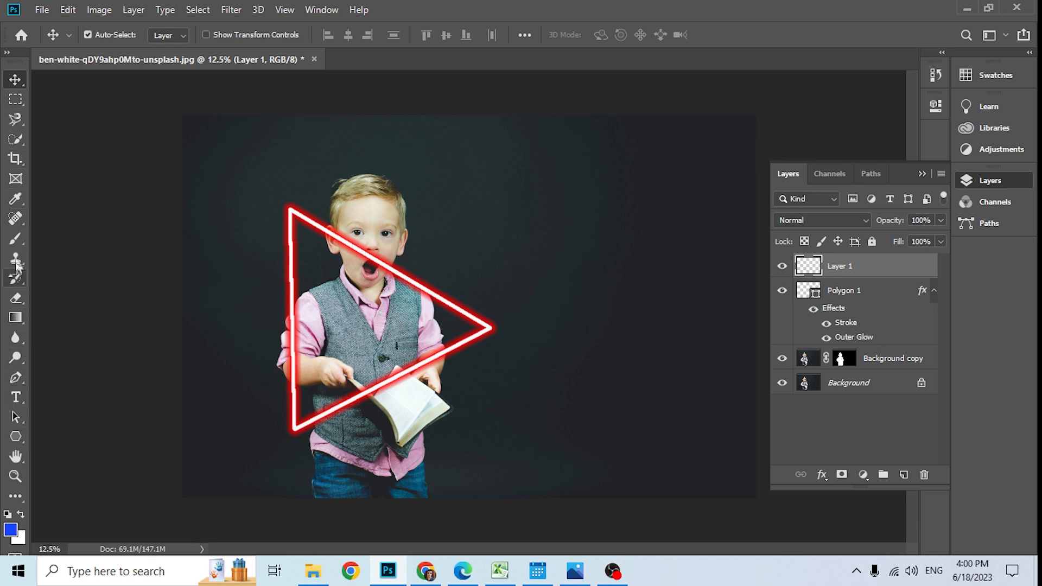
left_click(16, 242)
left_click(110, 36)
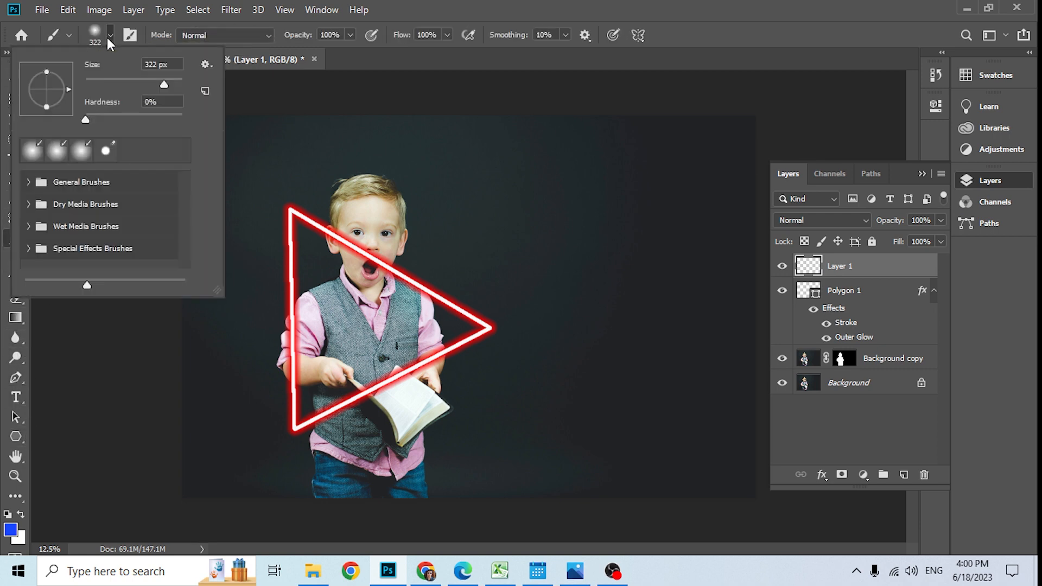
left_click(110, 36)
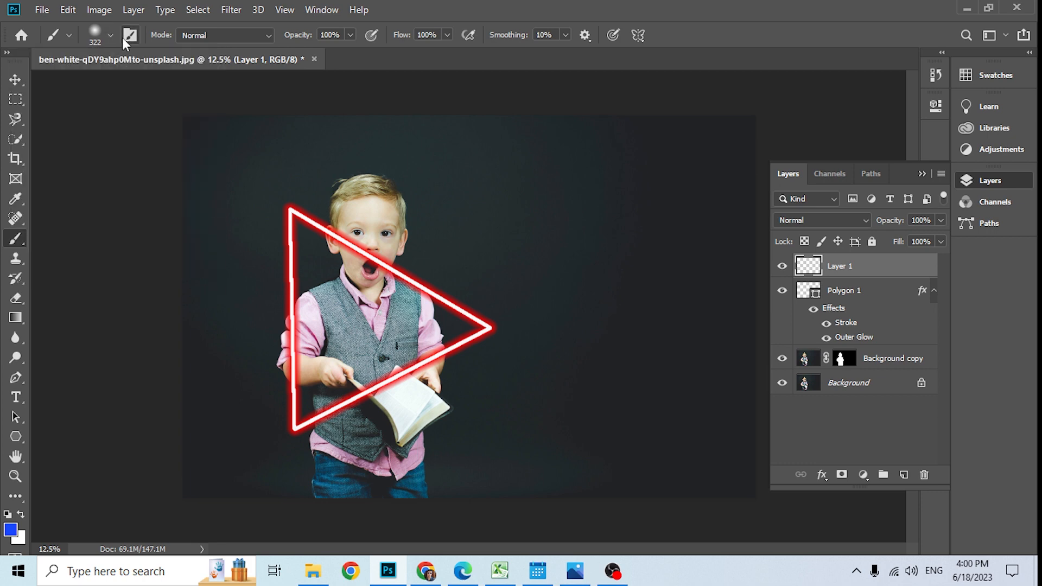
left_click(127, 36)
left_click(768, 160)
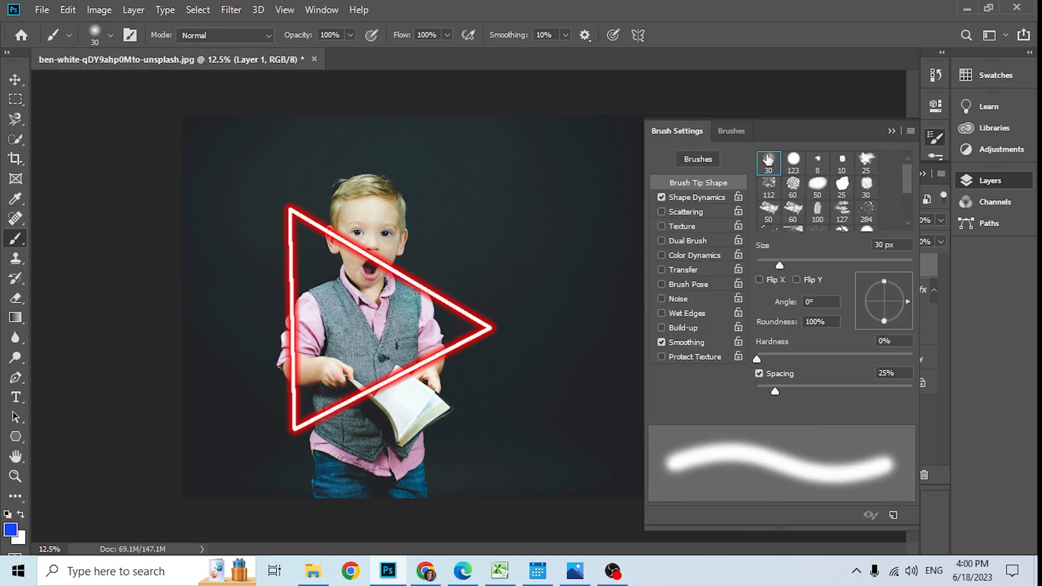
left_click(892, 130)
Set the brush flow to 74% and its opacity to 52%, and pick a bright blue foreground colour.
left_click(448, 35)
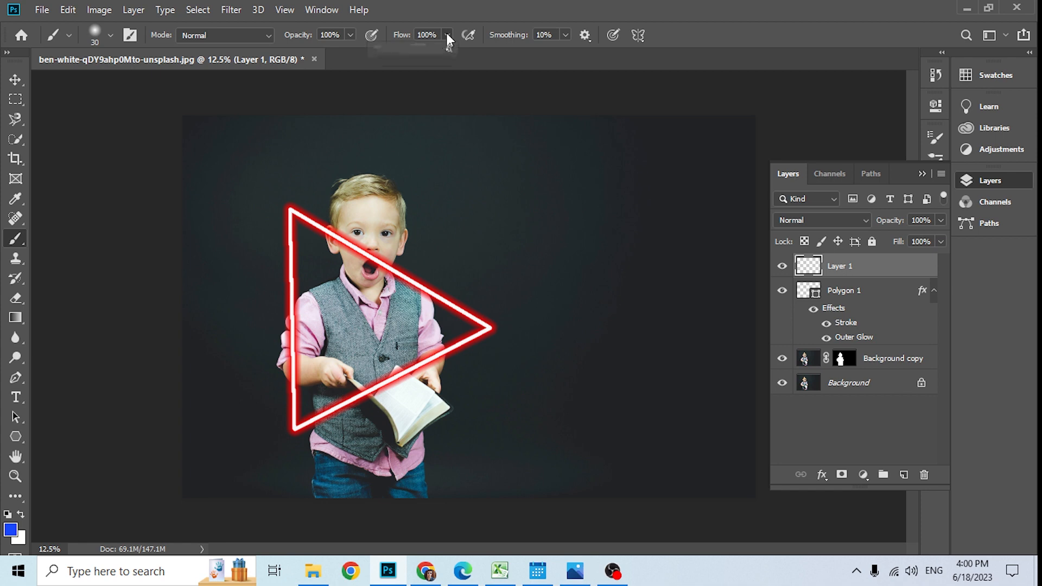
left_click(350, 35)
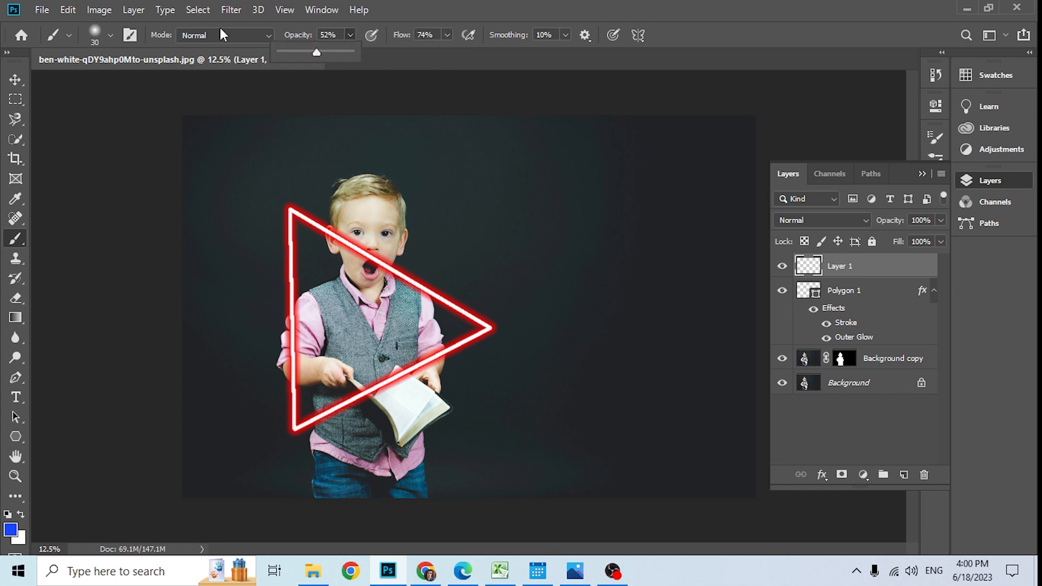
left_click(10, 529)
left_click_drag(669, 231, 673, 216)
left_click(817, 217)
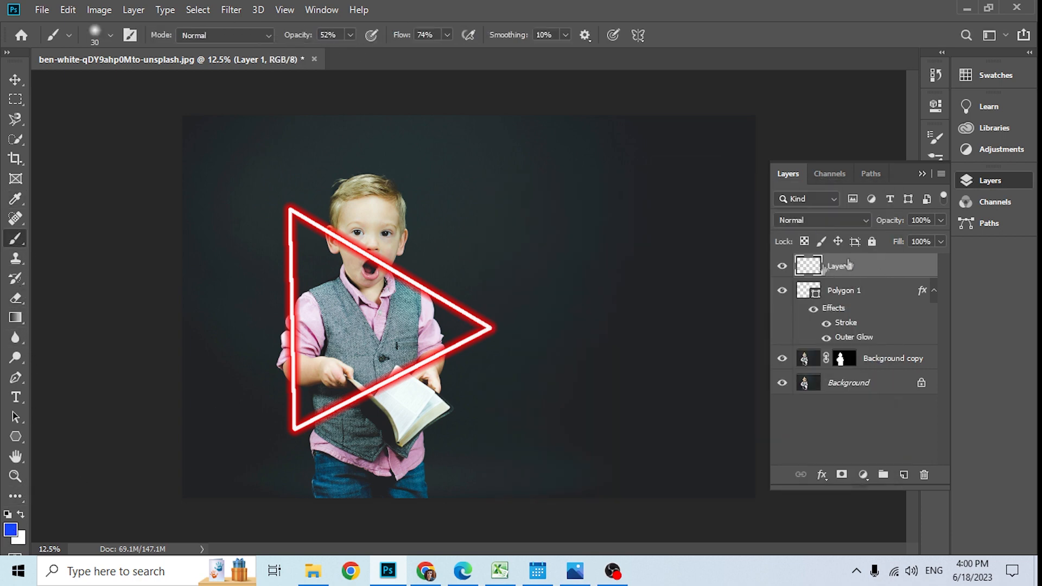
Enlarge the soft brush to 369 px and paint a blue glow along all three sides of the triangle on Layer 1.
left_click(111, 36)
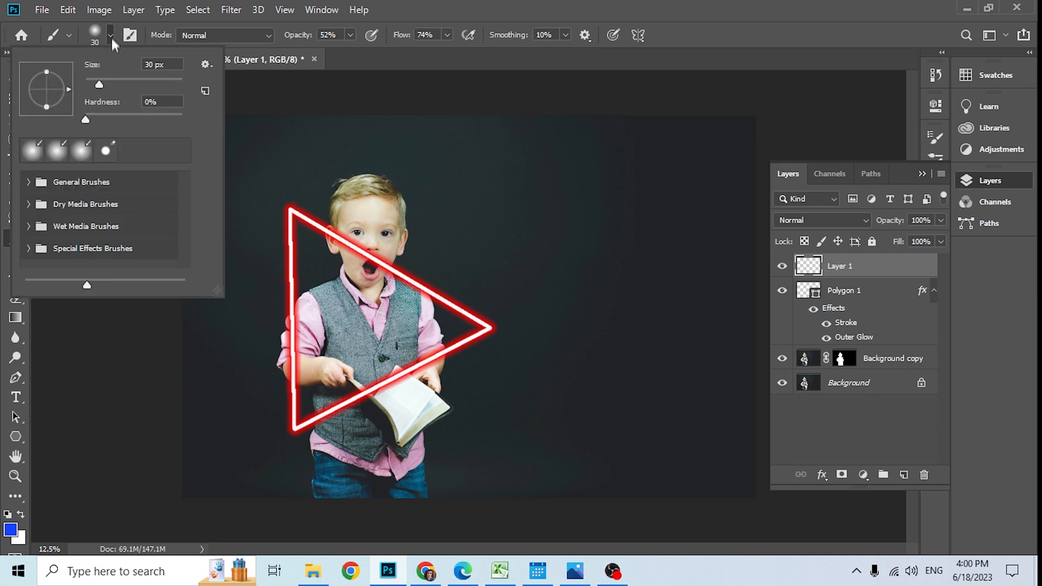
left_click(166, 85)
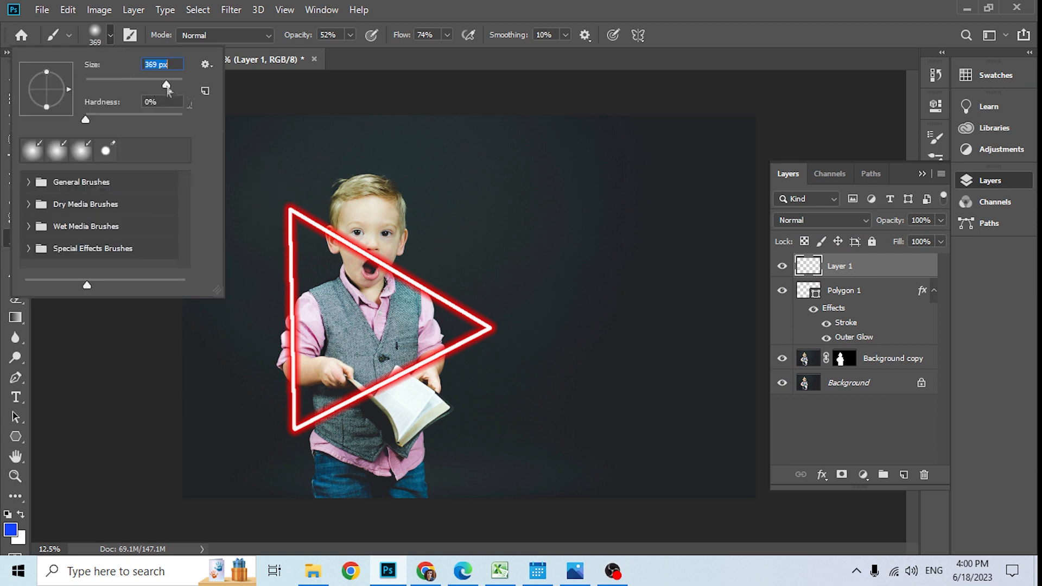
left_click(300, 214)
mouse_move(299, 214)
left_mouse_down()
mouse_move(426, 288)
mouse_move(402, 277)
mouse_move(484, 309)
mouse_move(445, 296)
mouse_move(484, 333)
mouse_move(282, 431)
left_mouse_up()
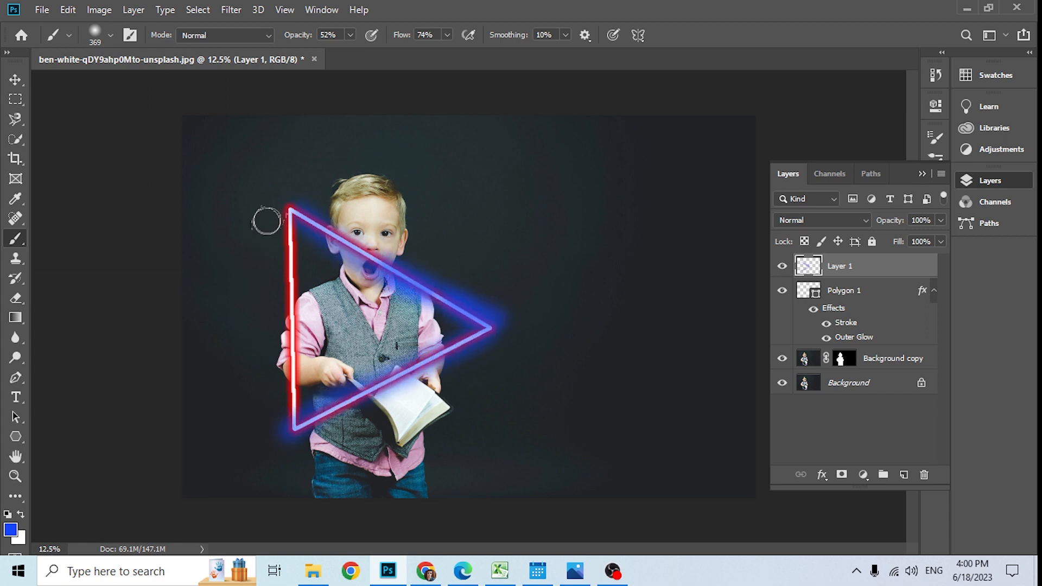
mouse_move(265, 221)
left_mouse_down()
mouse_move(287, 210)
mouse_move(291, 422)
left_mouse_up()
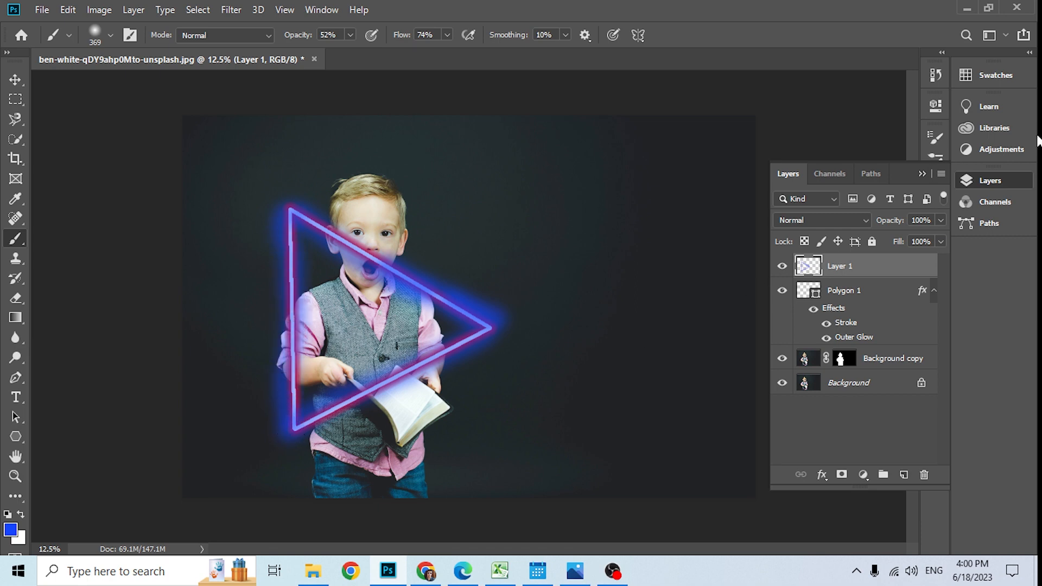
Set the blue glow layer to Pin Light blending with 65% opacity.
left_click(863, 220)
left_click(829, 188)
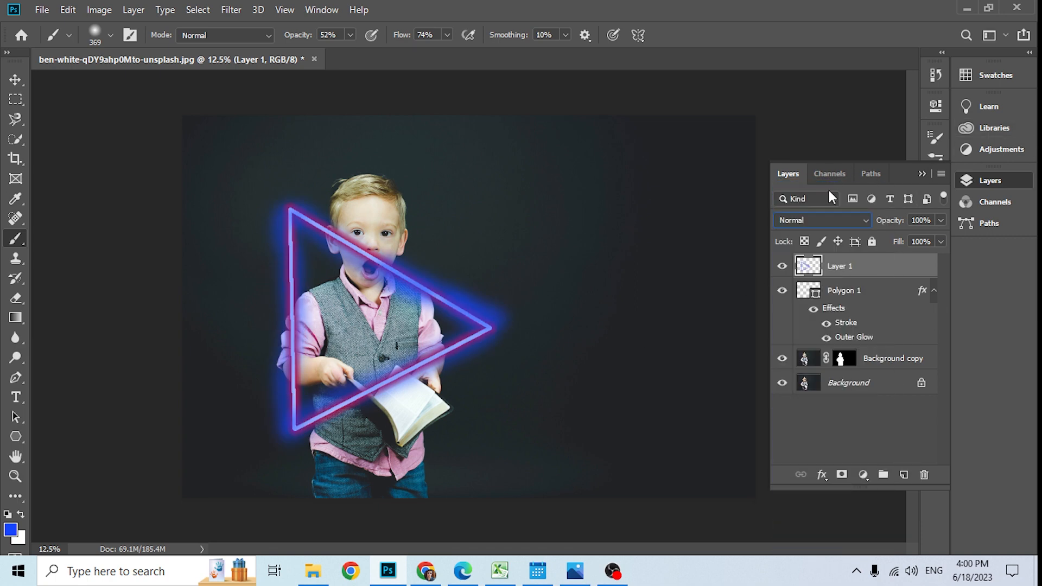
left_click(835, 224)
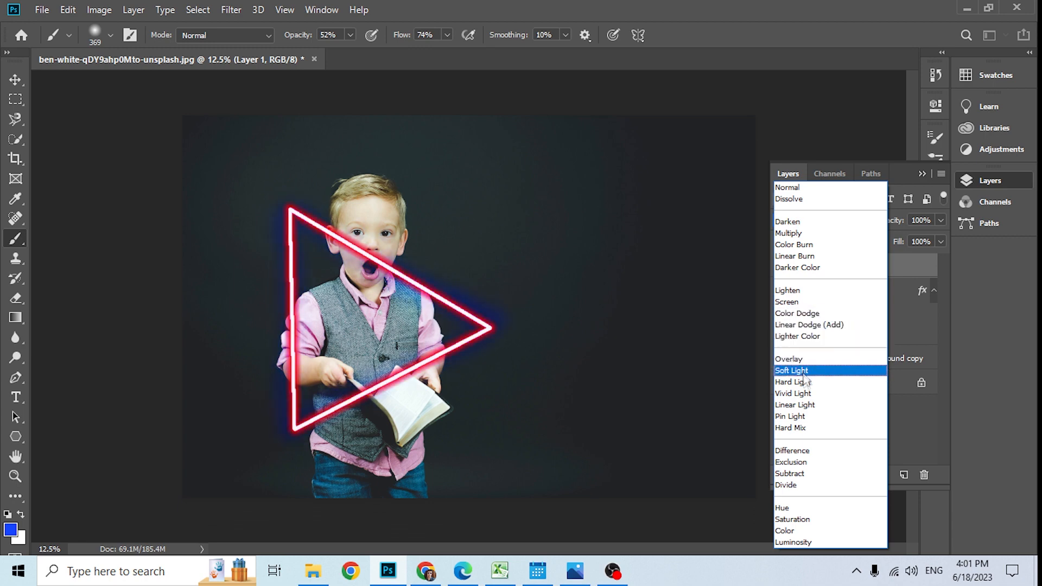
left_click(805, 417)
left_click(941, 220)
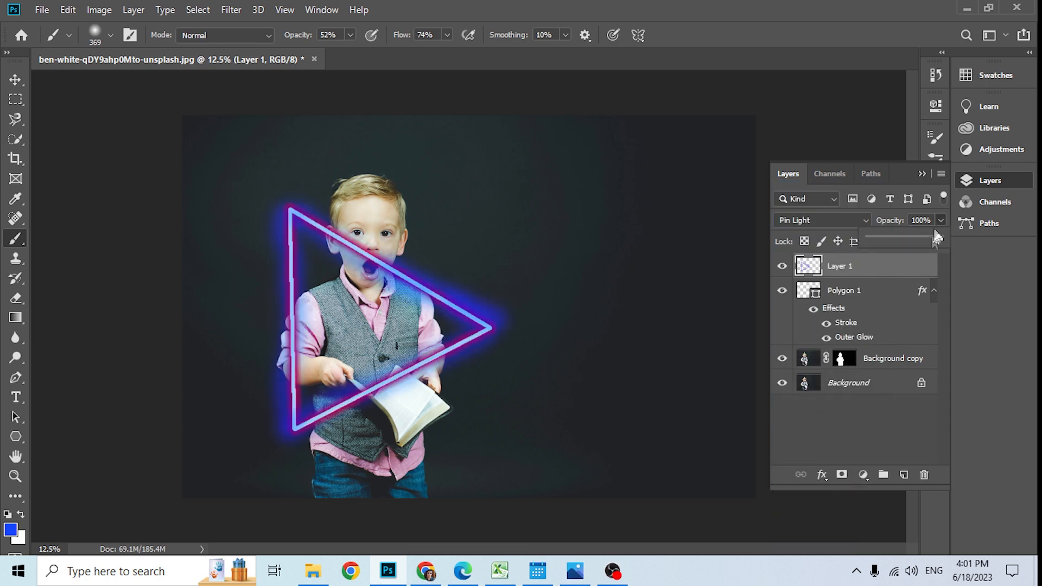
left_click_drag(943, 237, 905, 241)
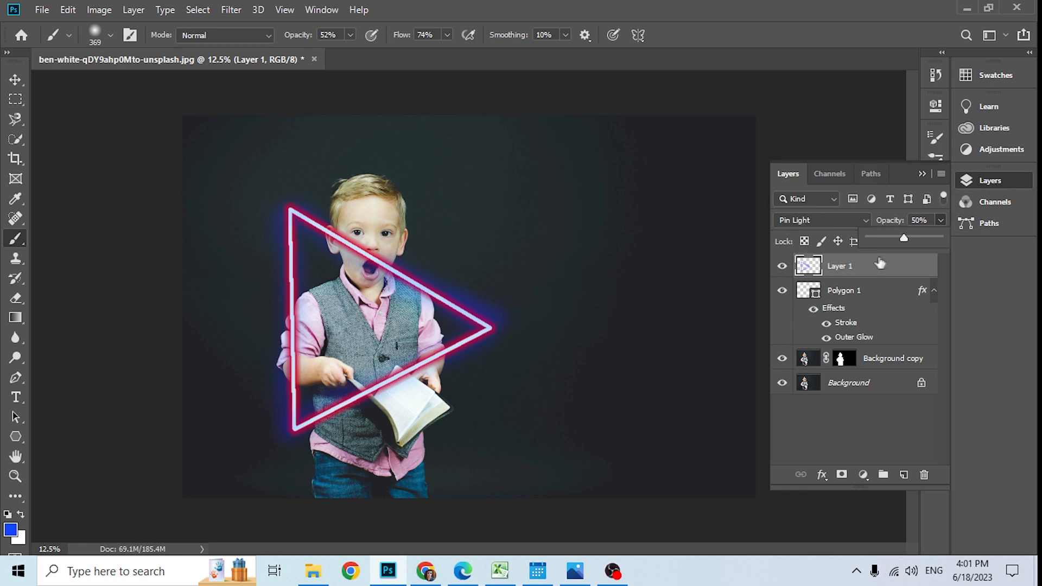
left_click(926, 237)
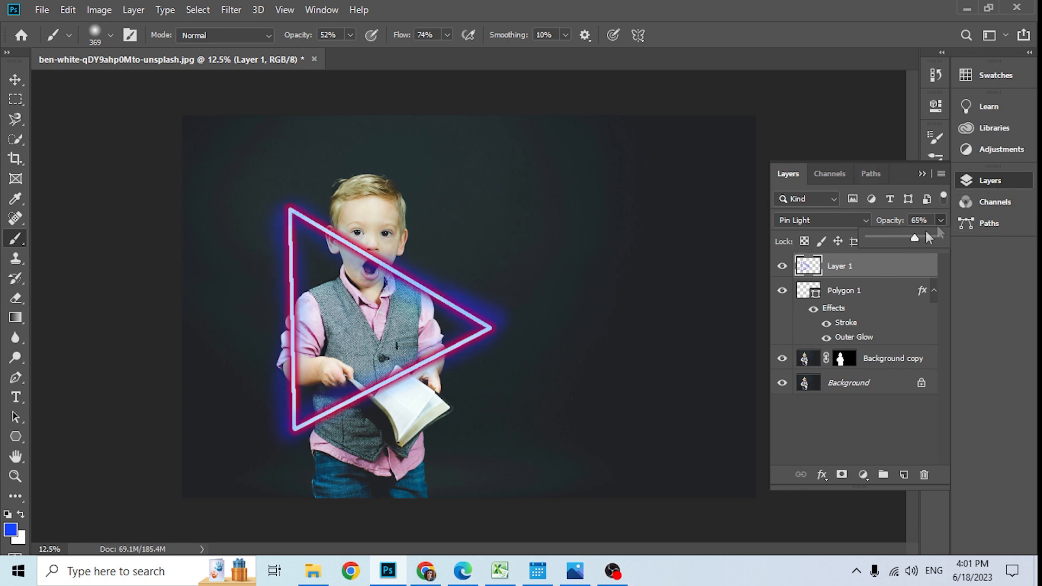
left_click(940, 220)
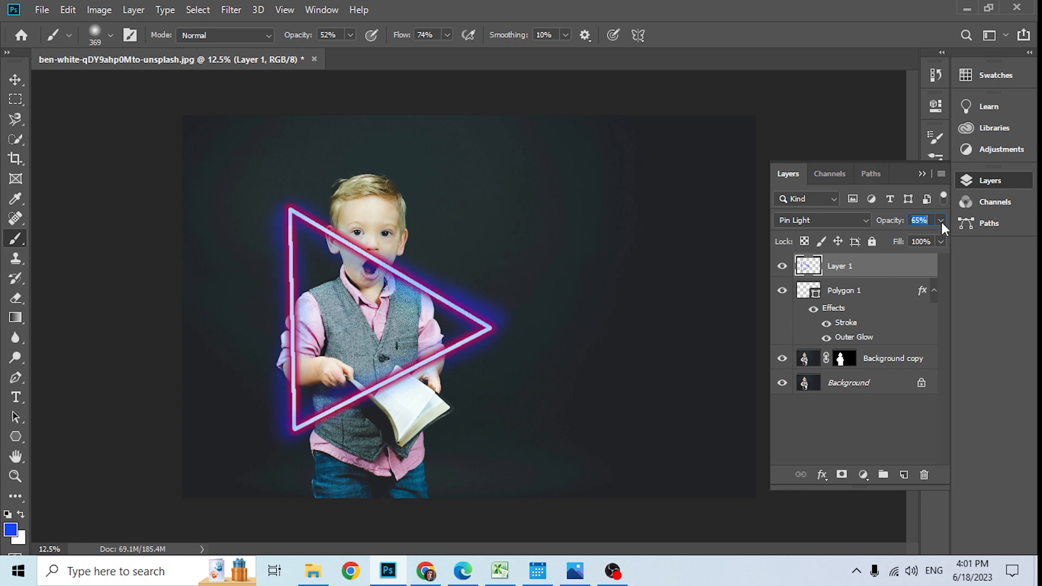
Merge the blue glow layer with the Polygon 1 layer.
left_click(863, 293, "ctrl")
right_click(863, 293)
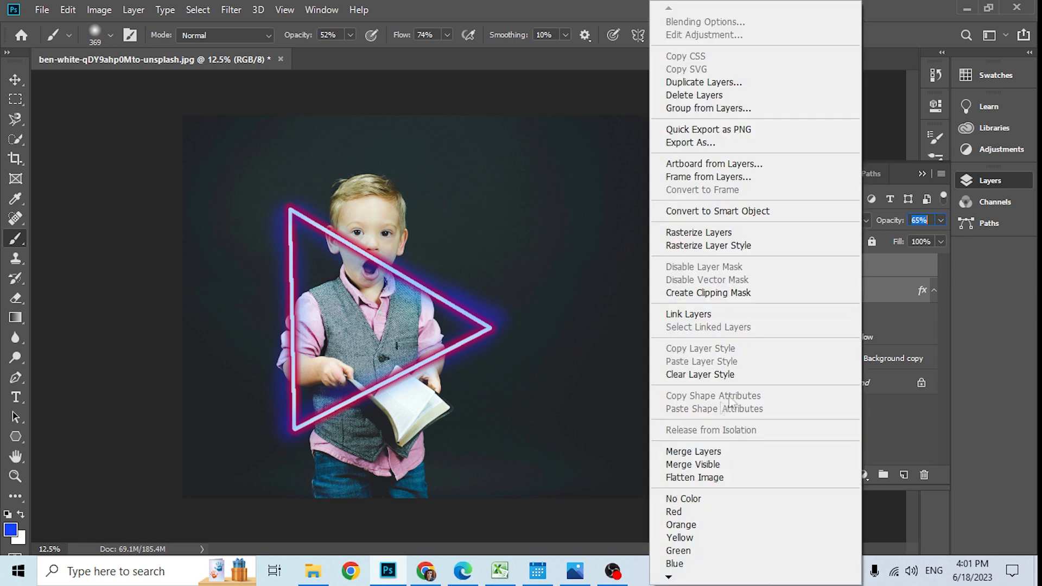
left_click(730, 451)
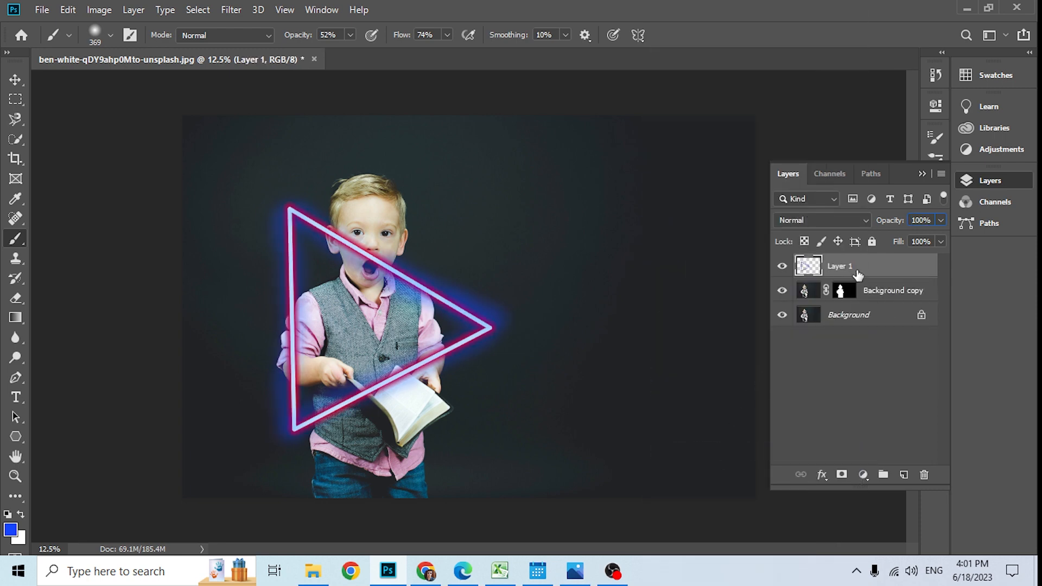
Duplicate the merged triangle layer as Layer 1 copy and move the original Layer 1 beneath Background copy.
right_click(858, 275)
left_click(689, 80)
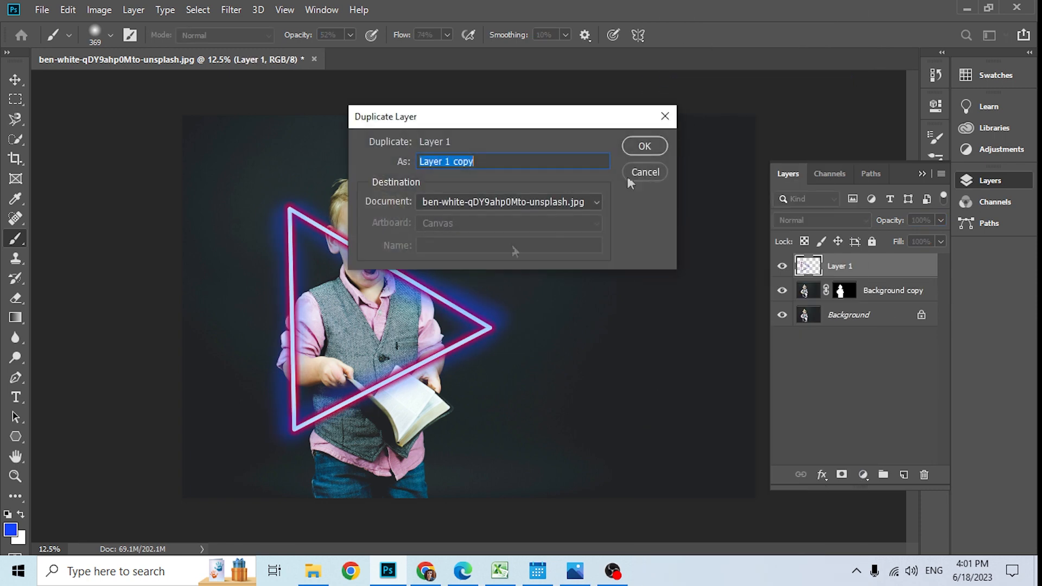
left_click(645, 146)
left_click(849, 292)
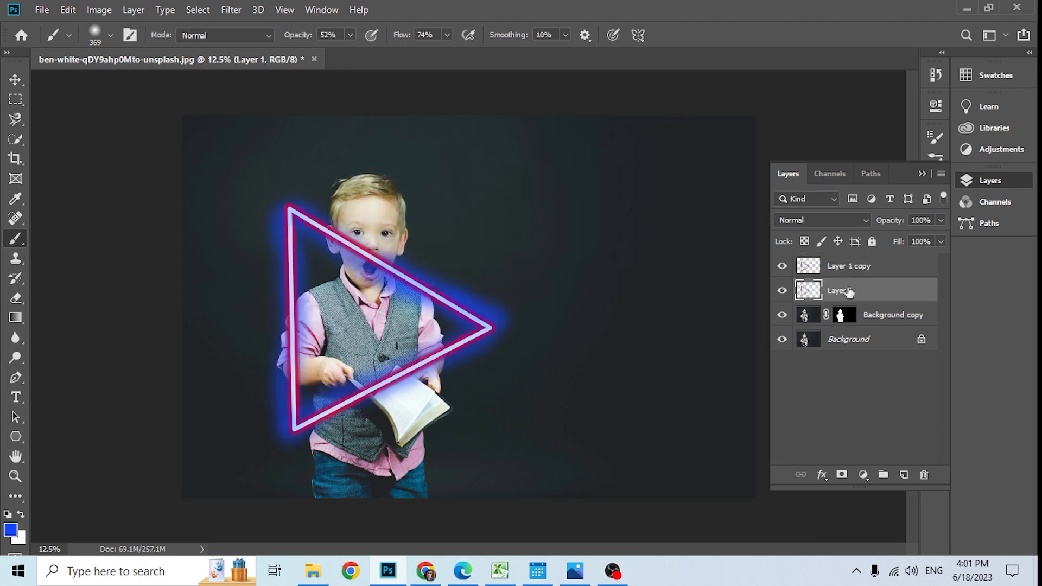
left_click_drag(849, 291, 843, 321)
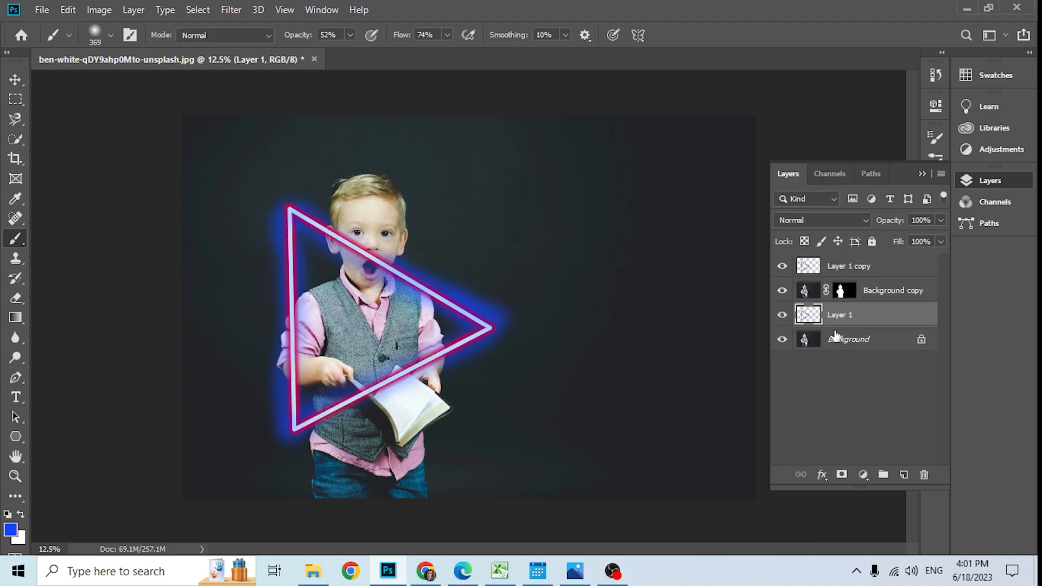
Add a mask to Layer 1 copy and paint out the neon over the boy's face and sleeve in black at 100% brush opacity and flow.
left_click(836, 267)
left_click(842, 476)
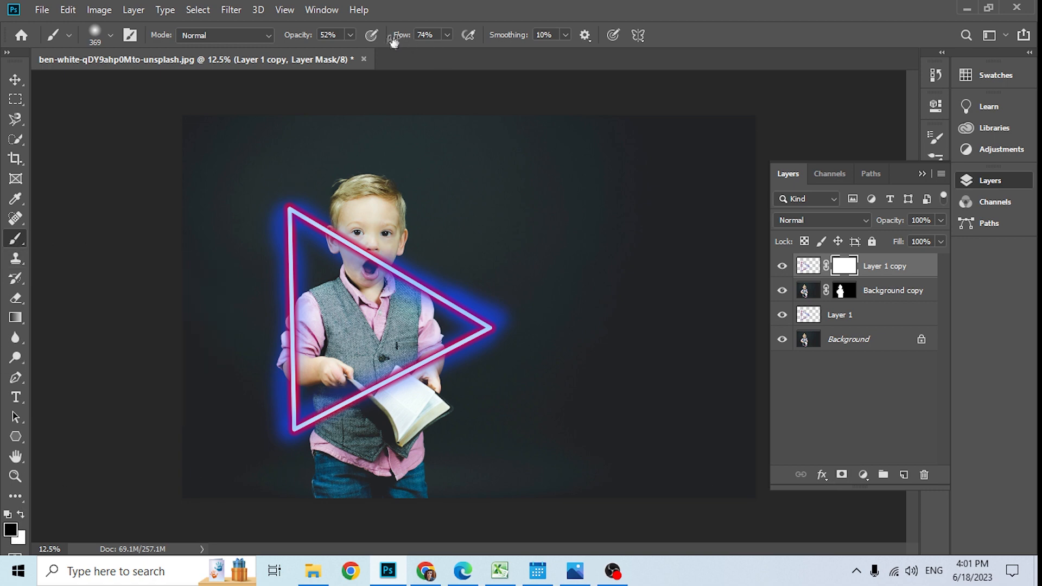
left_click(448, 34)
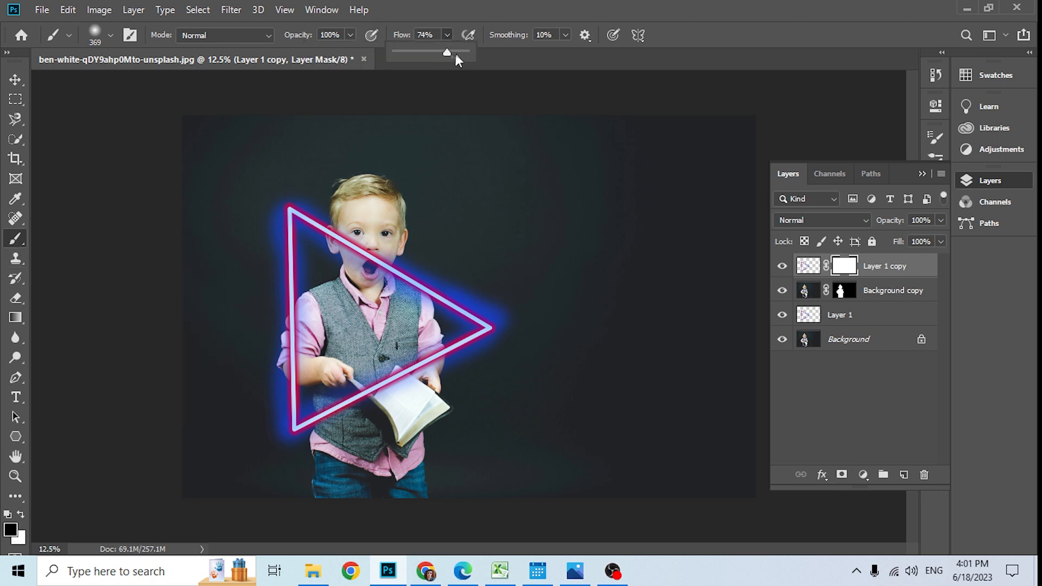
left_click_drag(456, 55, 496, 62)
mouse_move(405, 276)
left_mouse_down()
mouse_move(347, 242)
mouse_move(375, 275)
mouse_move(332, 223)
left_mouse_up()
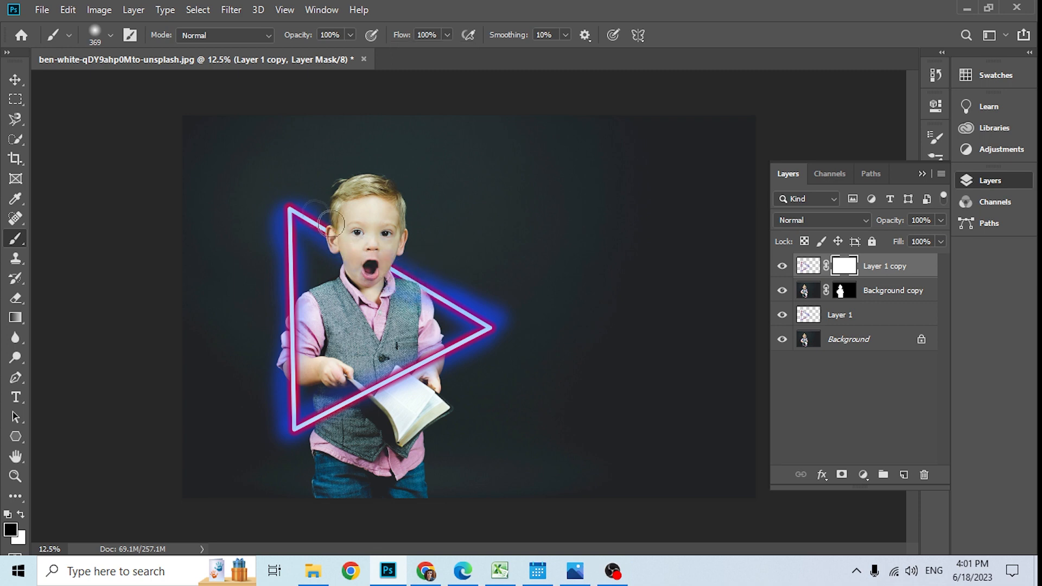
left_click_drag(296, 285, 293, 386)
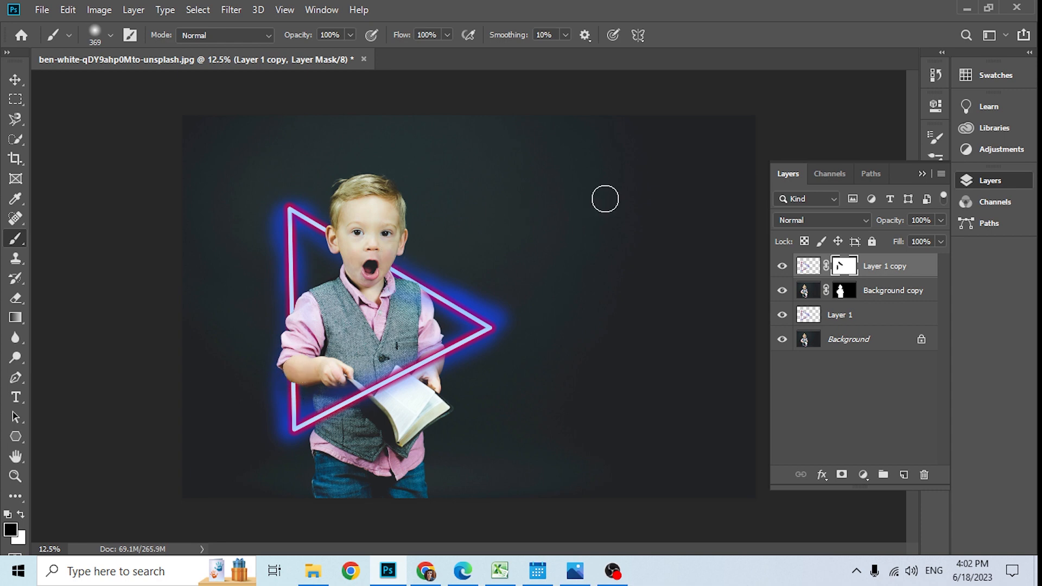